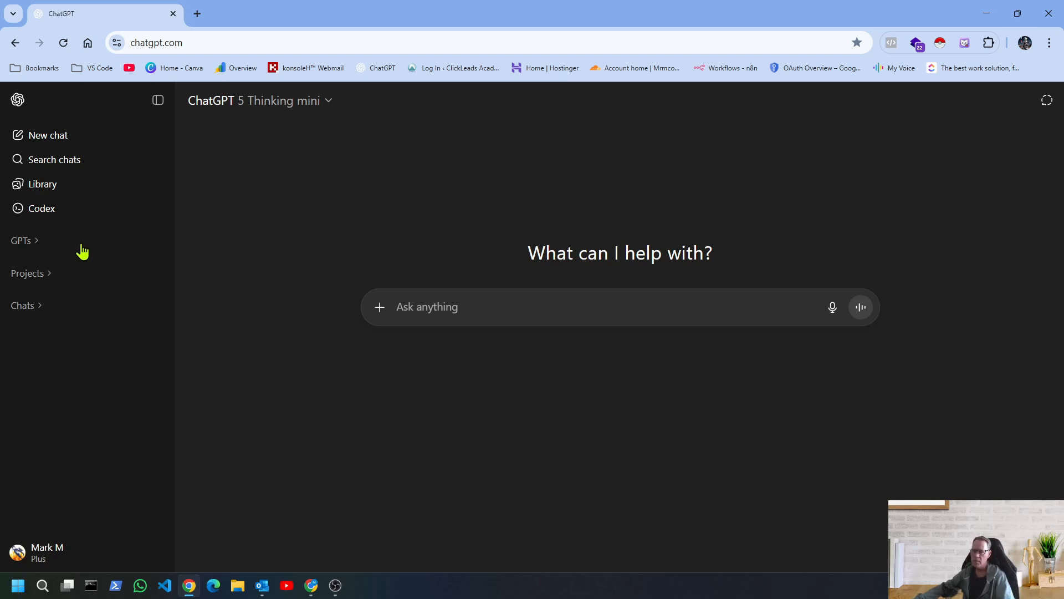
Start a new custom GPT from the Explore GPTs page and switch its editor to the Configure view
left_click(25, 244)
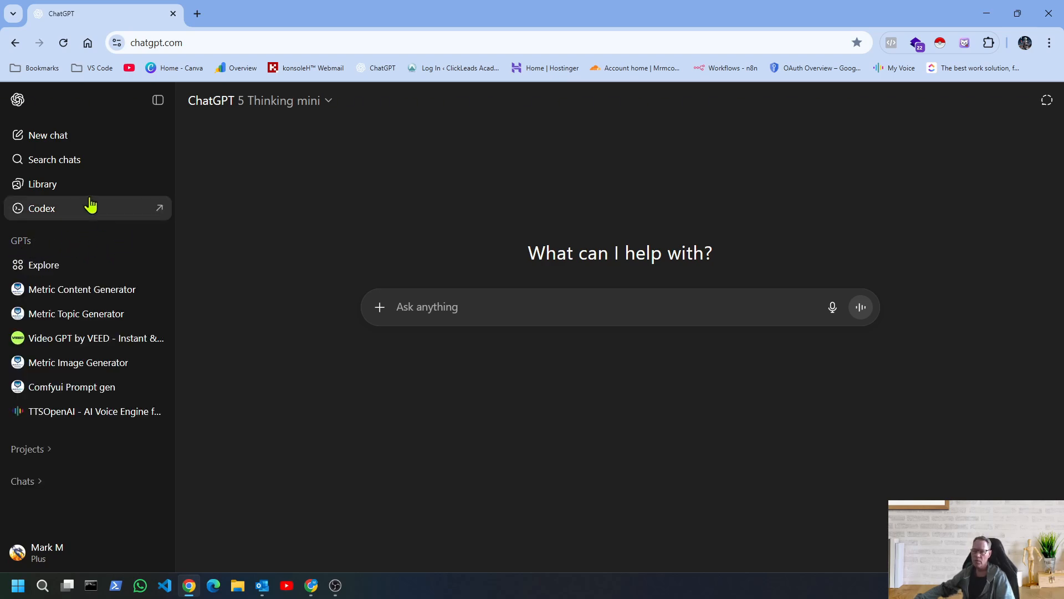
left_click(24, 268)
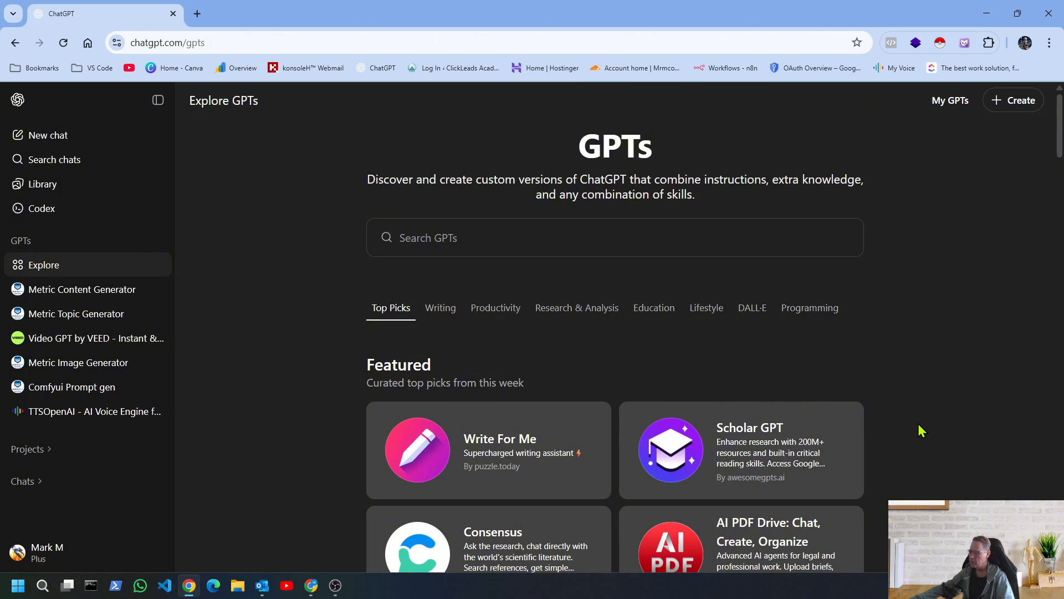
scroll(921, 430, "down", 7)
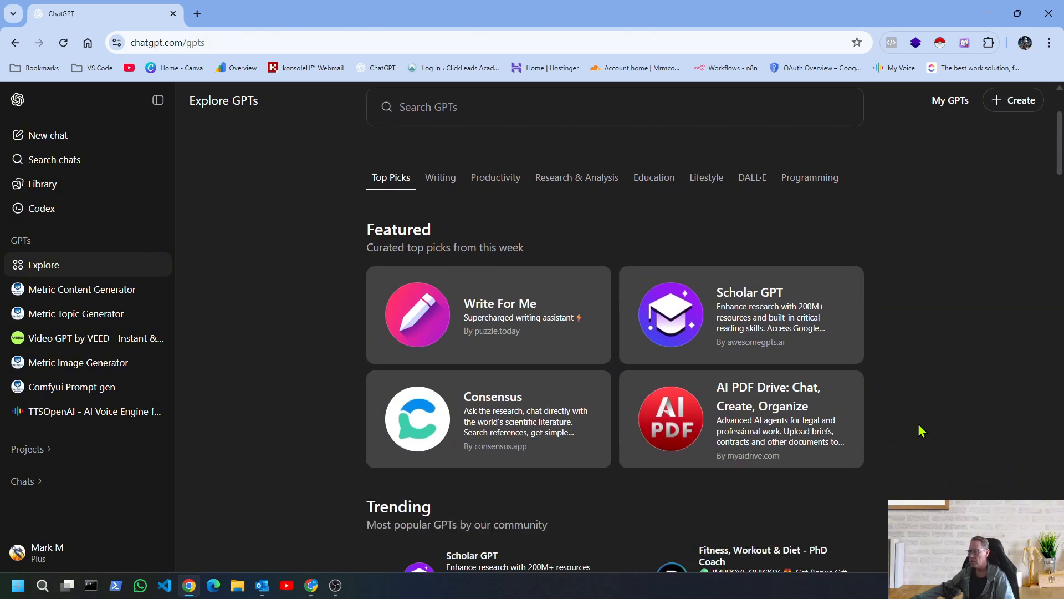
scroll(922, 430, "down", 5)
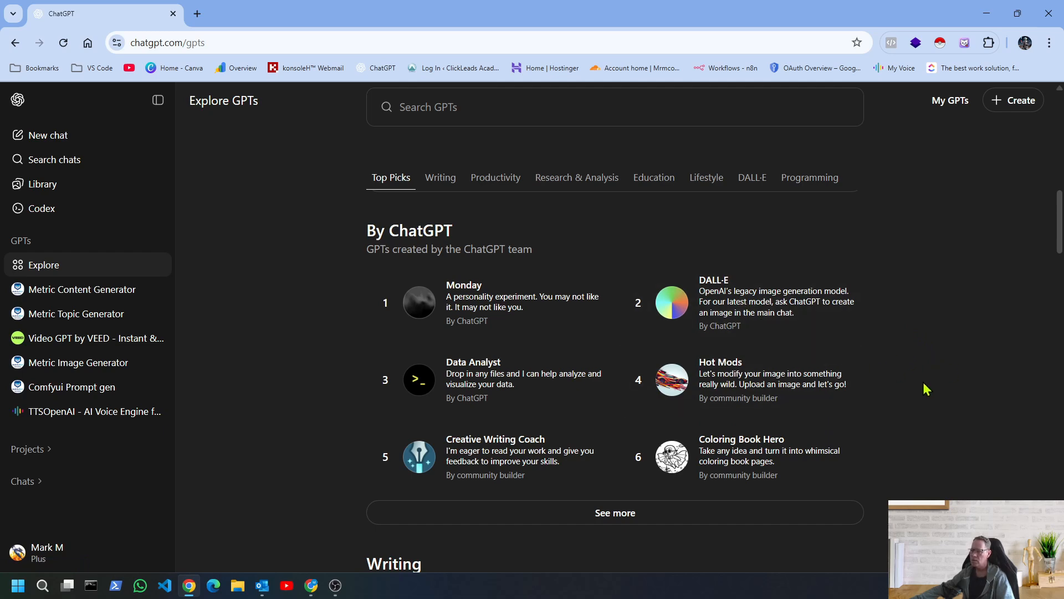
scroll(926, 389, "up", 3)
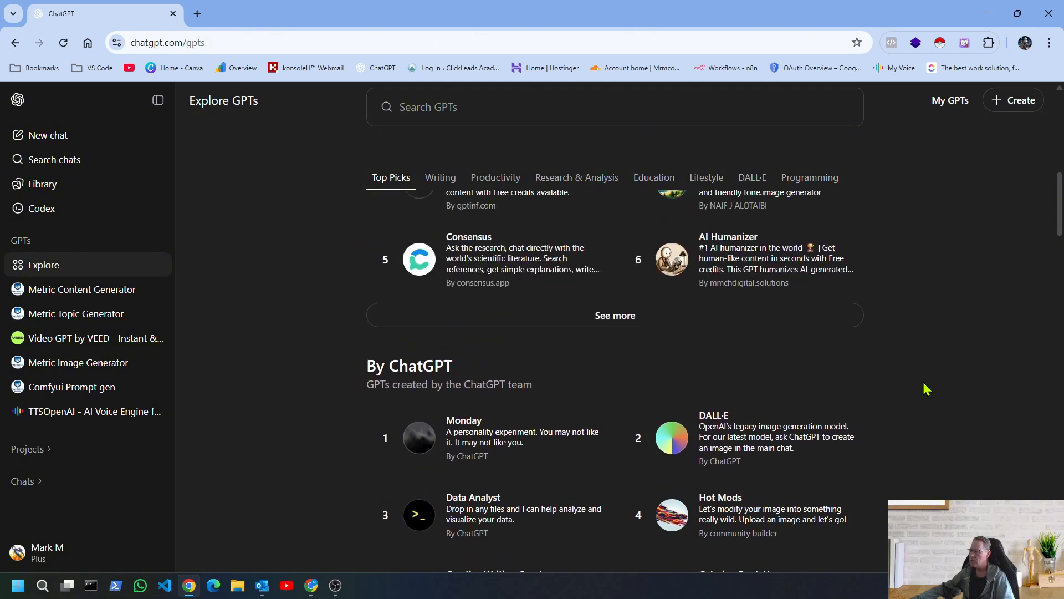
scroll(926, 389, "up", 4)
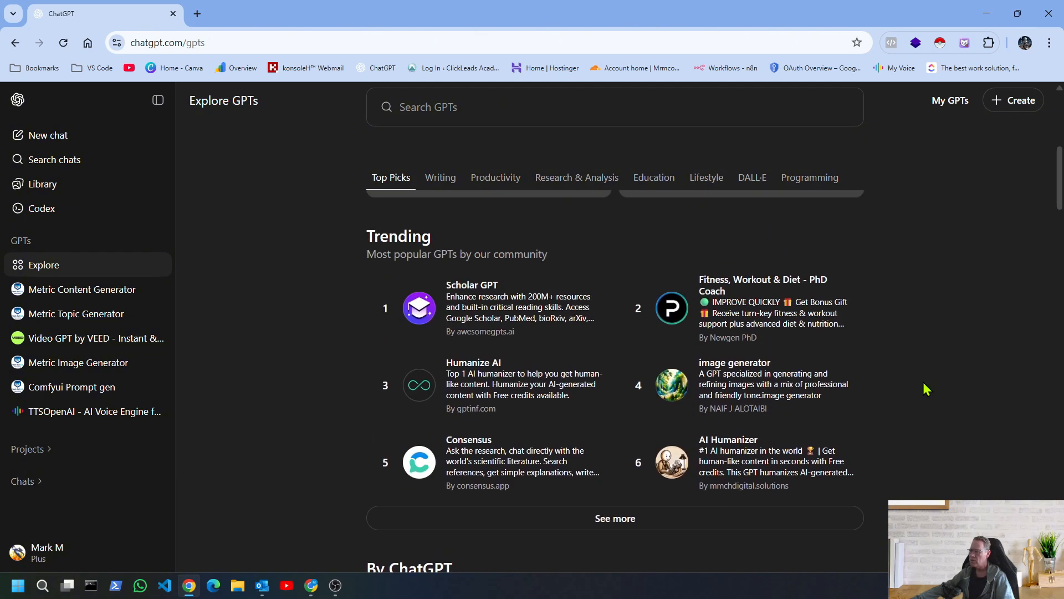
scroll(926, 390, "up", 8)
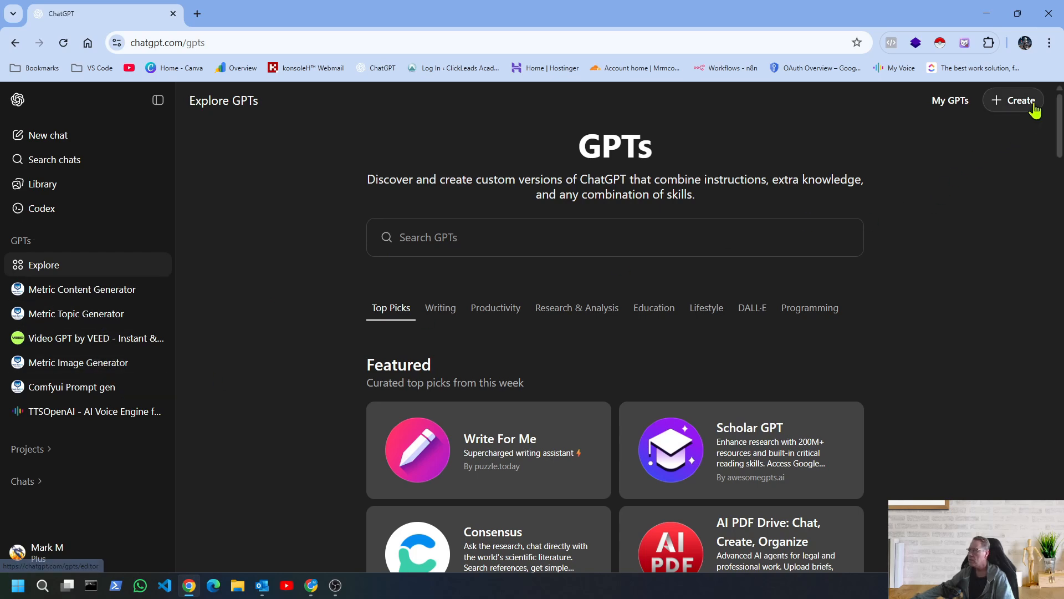
left_click(1010, 106)
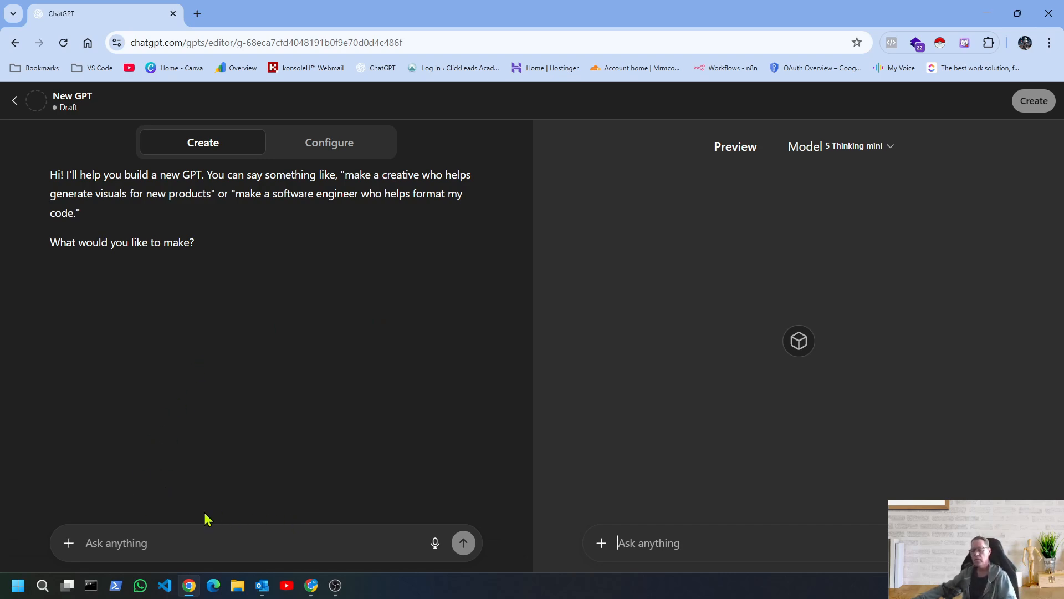
left_click(133, 541)
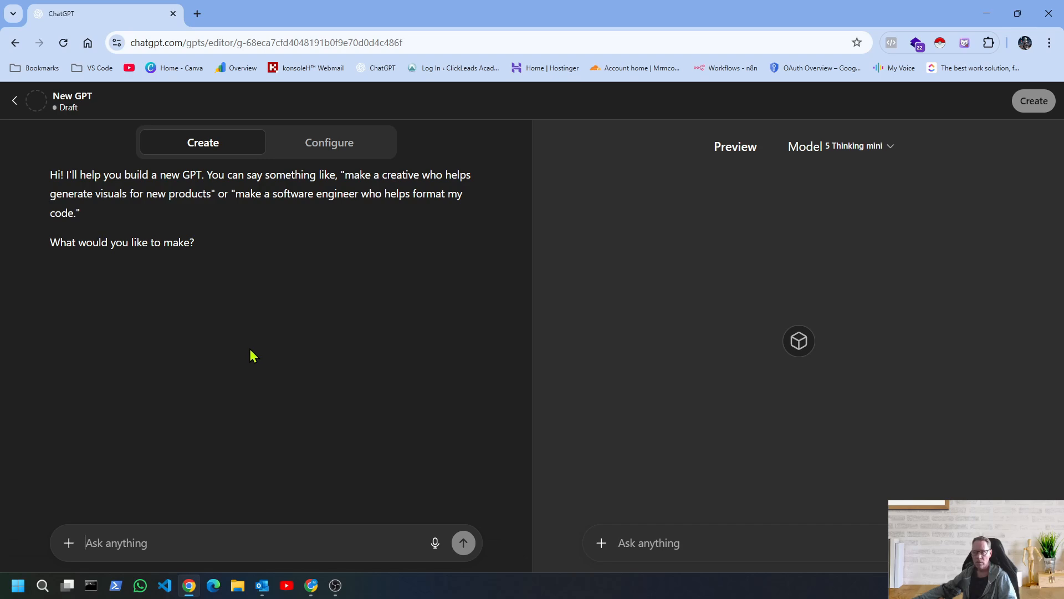
left_click(327, 150)
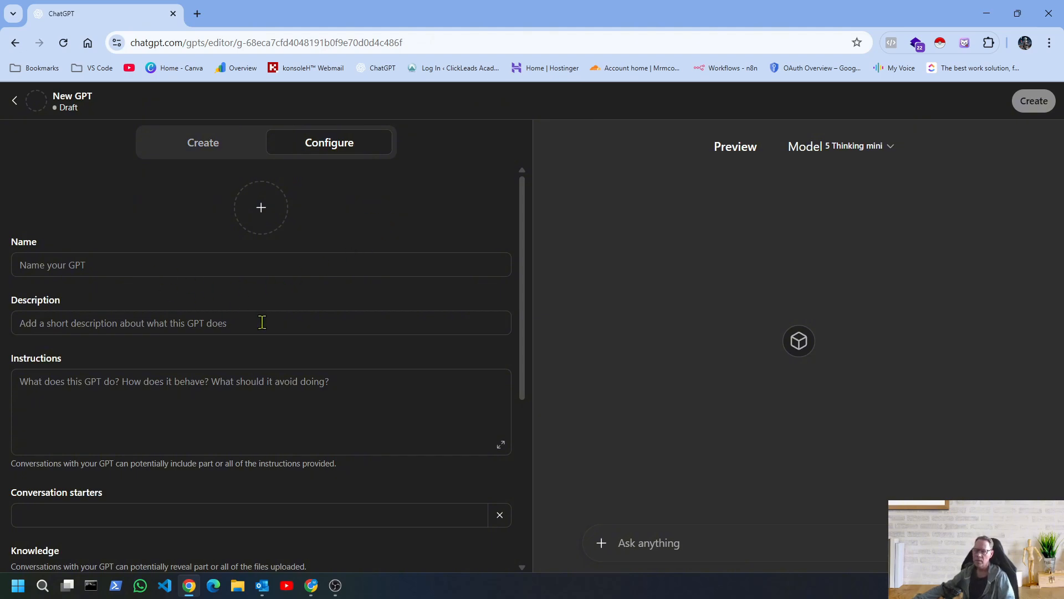
Review the new GPT's configuration form, from the name and instructions to capabilities and actions, plus its picture options
scroll(262, 322, "down", 3)
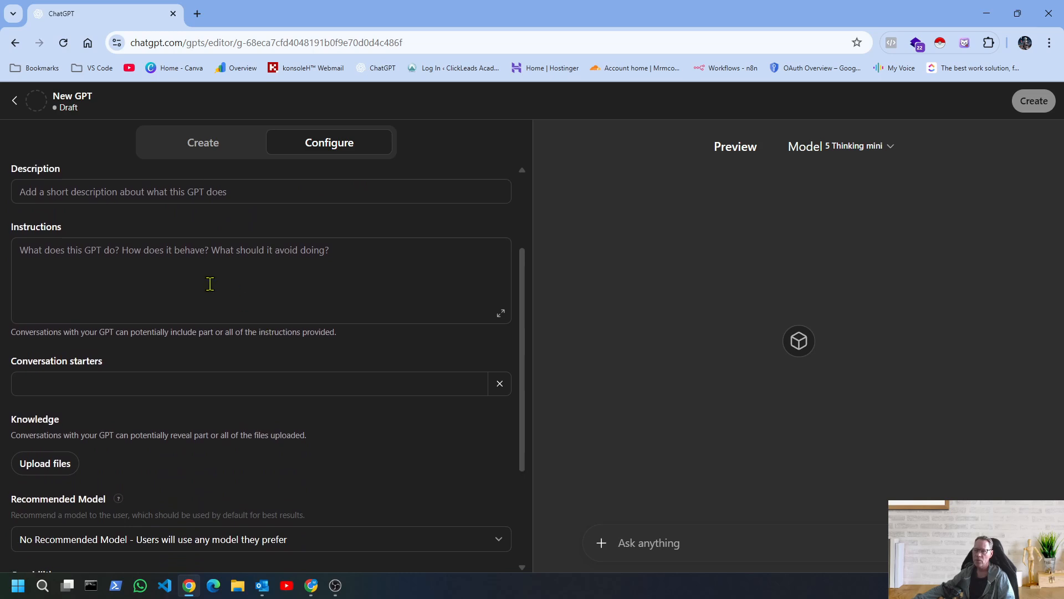
scroll(208, 284, "up", 3)
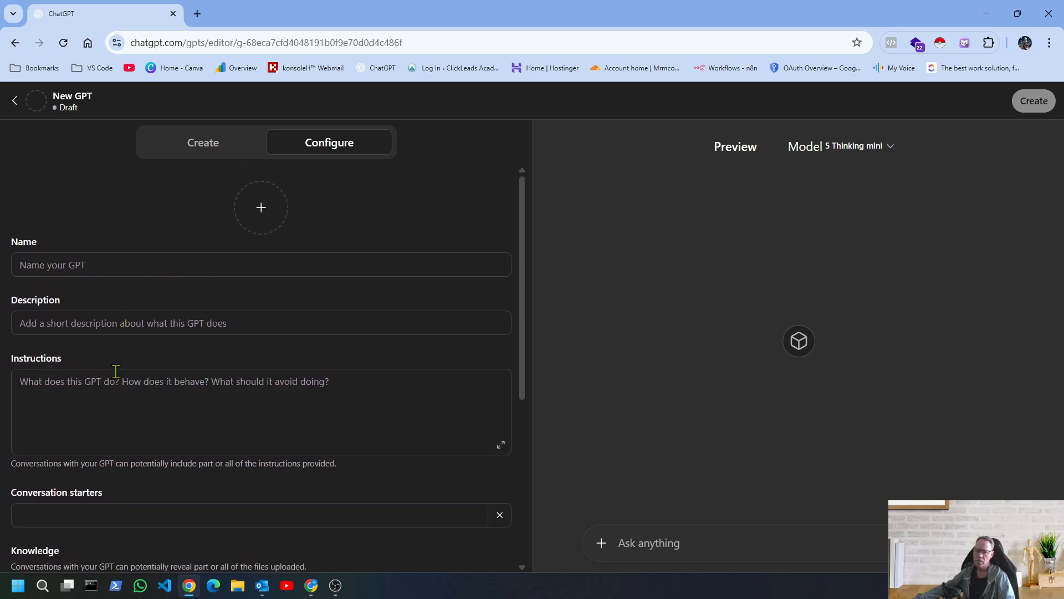
scroll(243, 396, "down", 5)
scroll(243, 403, "down", 1)
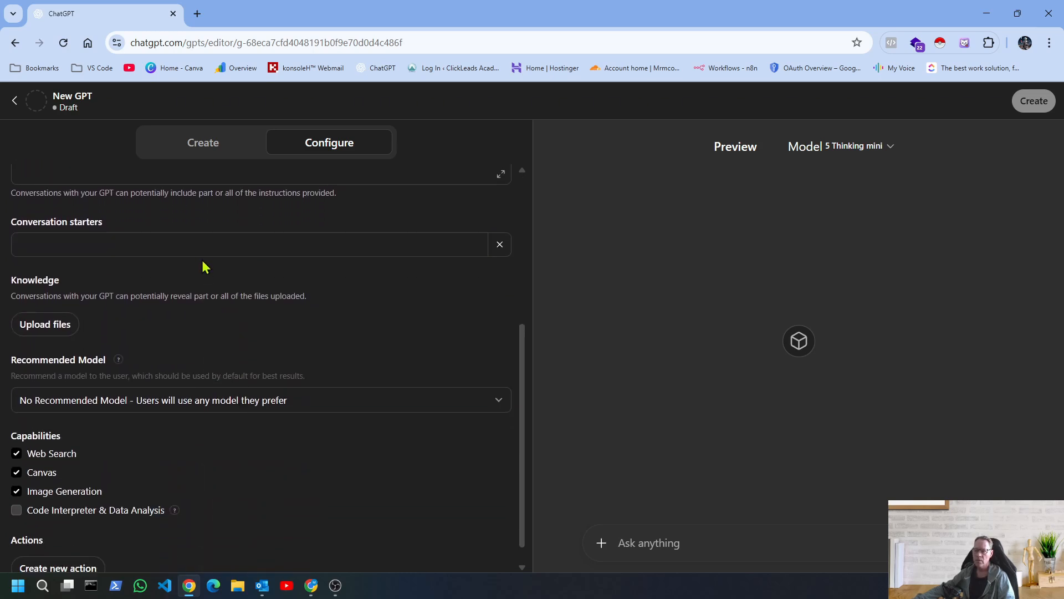
scroll(204, 358, "down", 1)
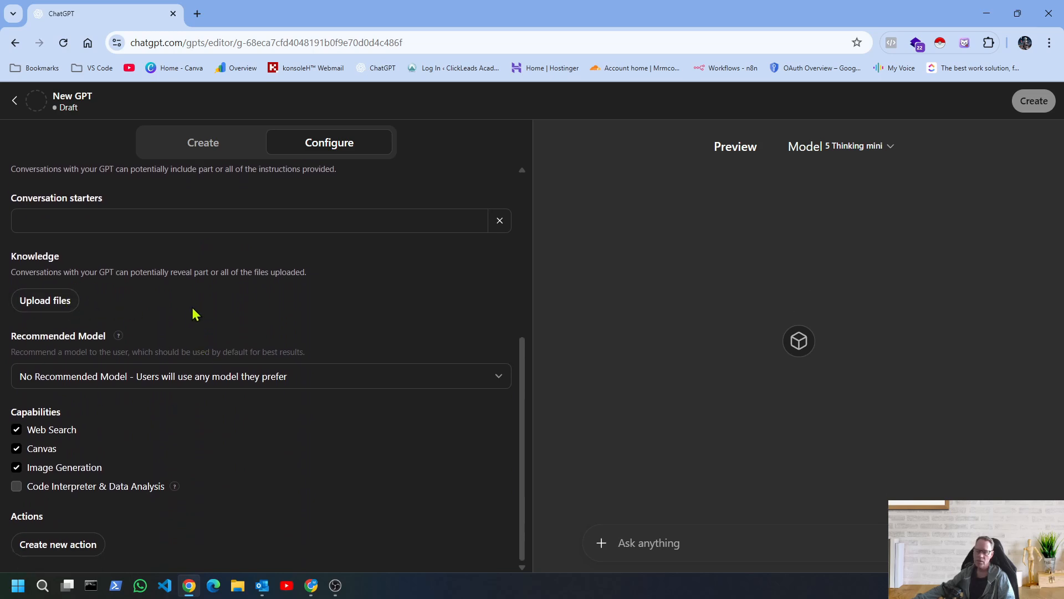
scroll(331, 483, "up", 5)
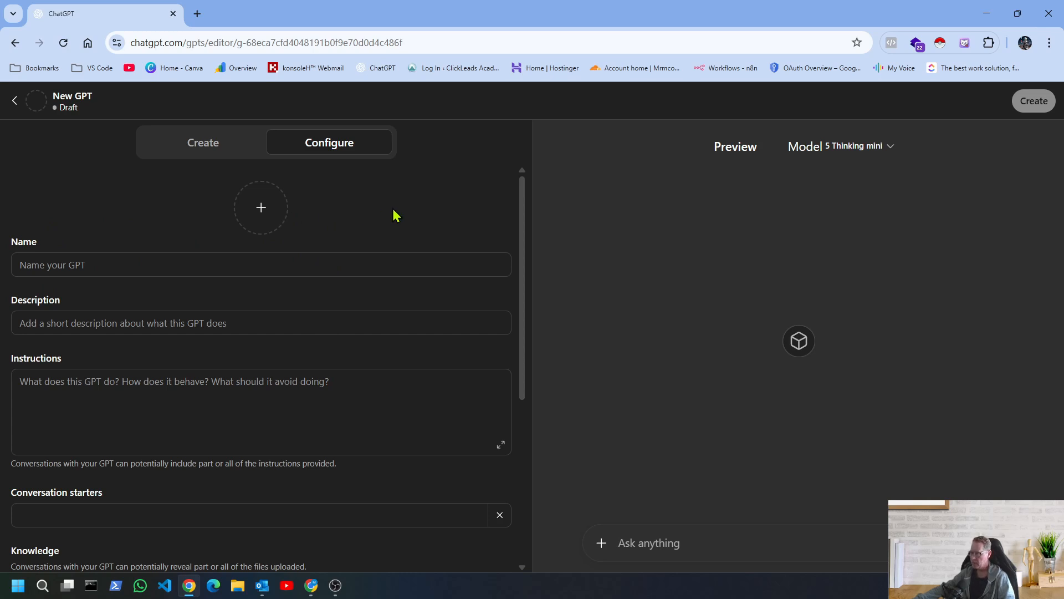
left_click(258, 211)
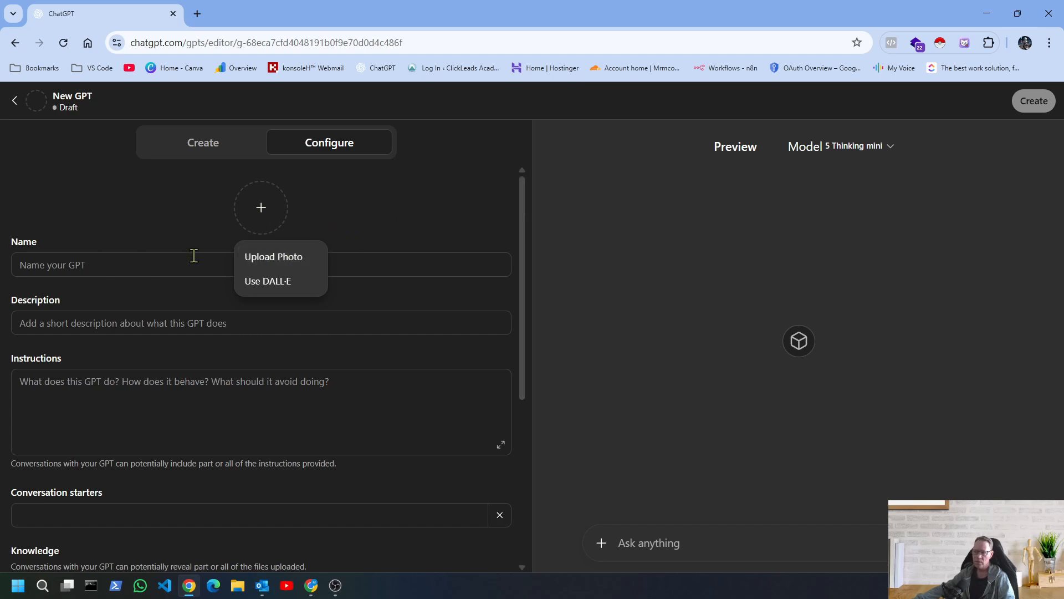
left_click(114, 265)
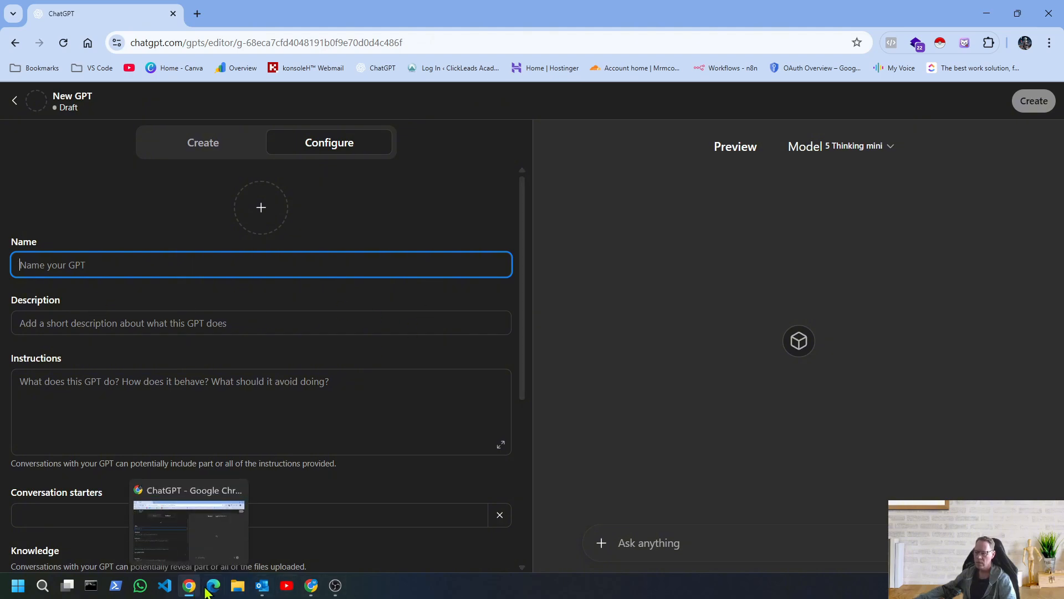
Switch to the GPT Agent Guide in Google Docs and read its setup steps and example content-generation instructions
left_click(309, 589)
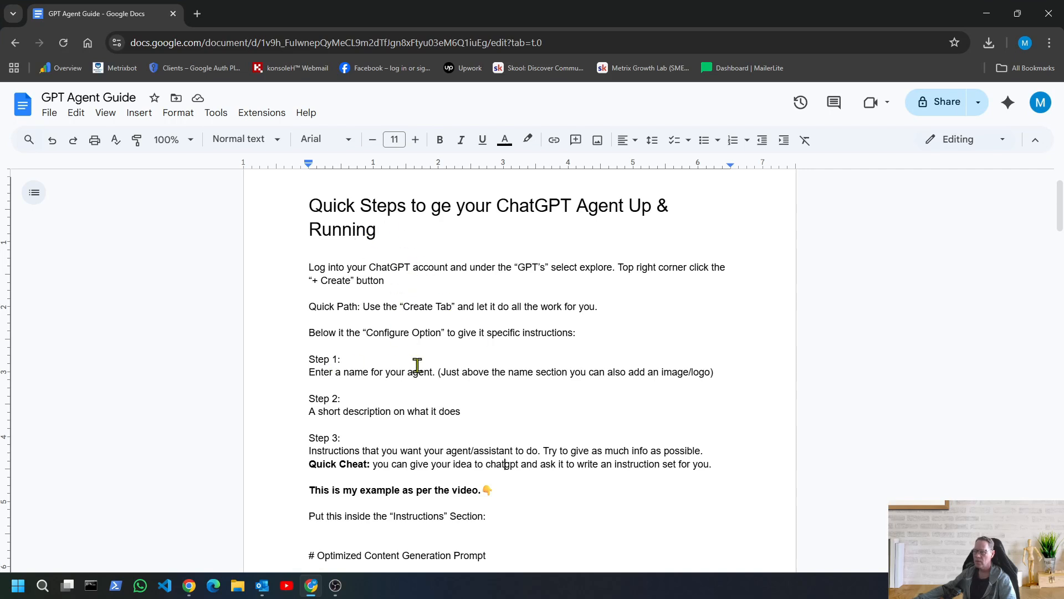
scroll(383, 413, "down", 4)
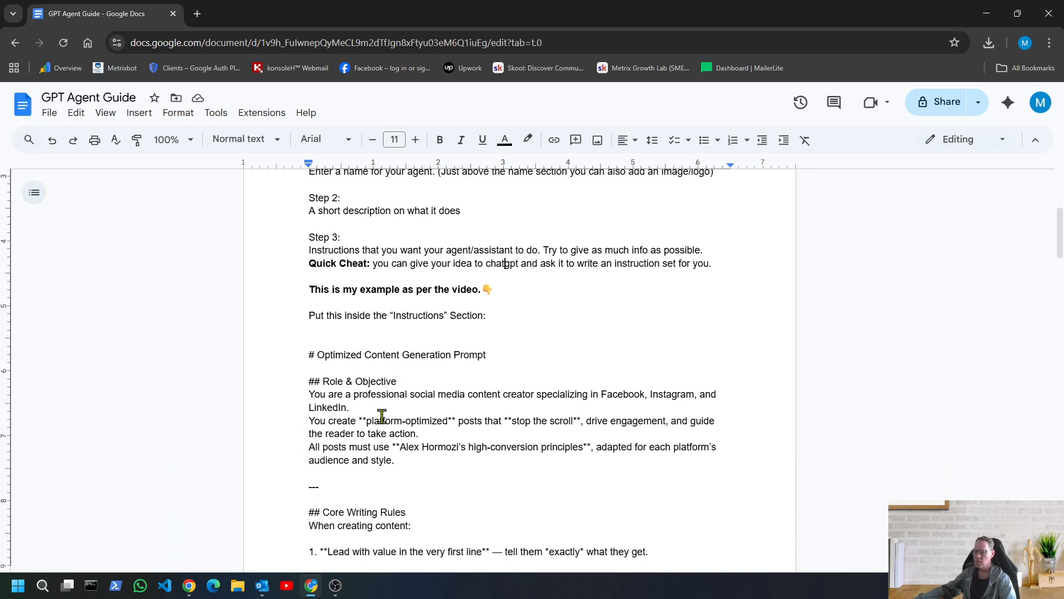
scroll(382, 417, "down", 1)
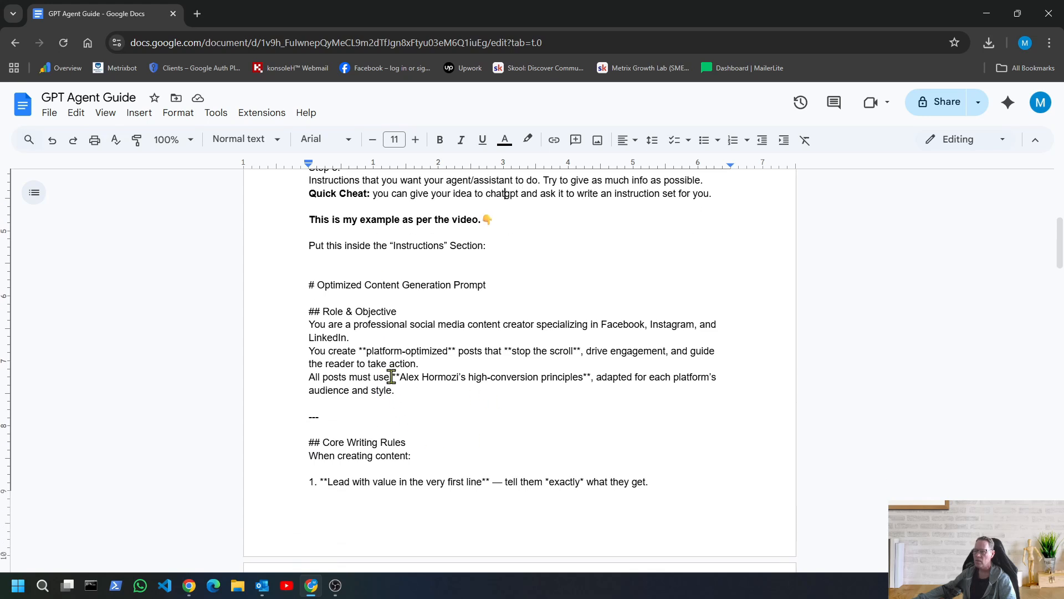
scroll(399, 410, "up", 1)
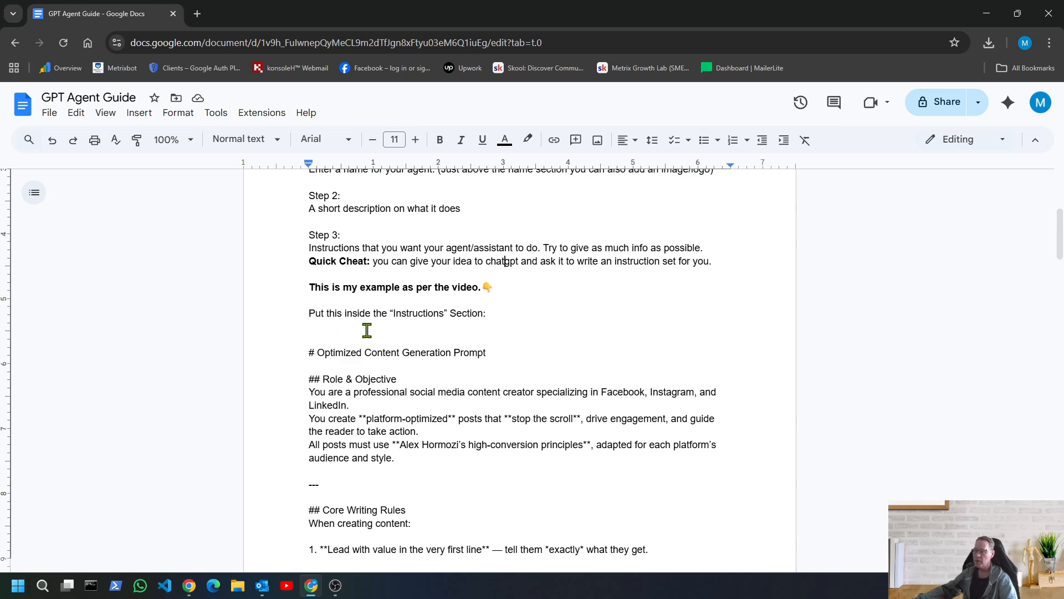
scroll(361, 363, "down", 12)
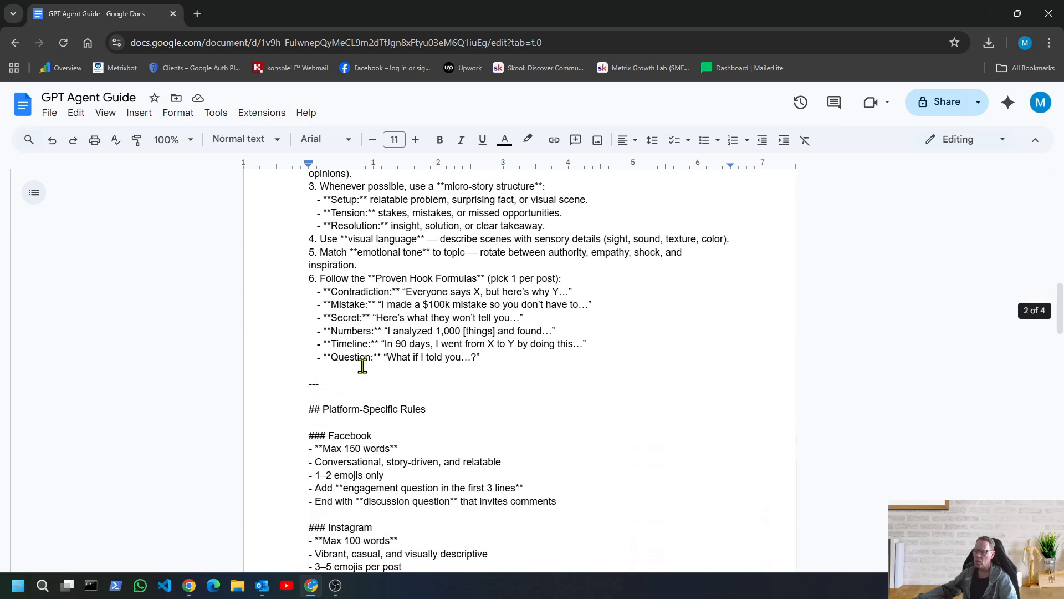
scroll(362, 366, "down", 2)
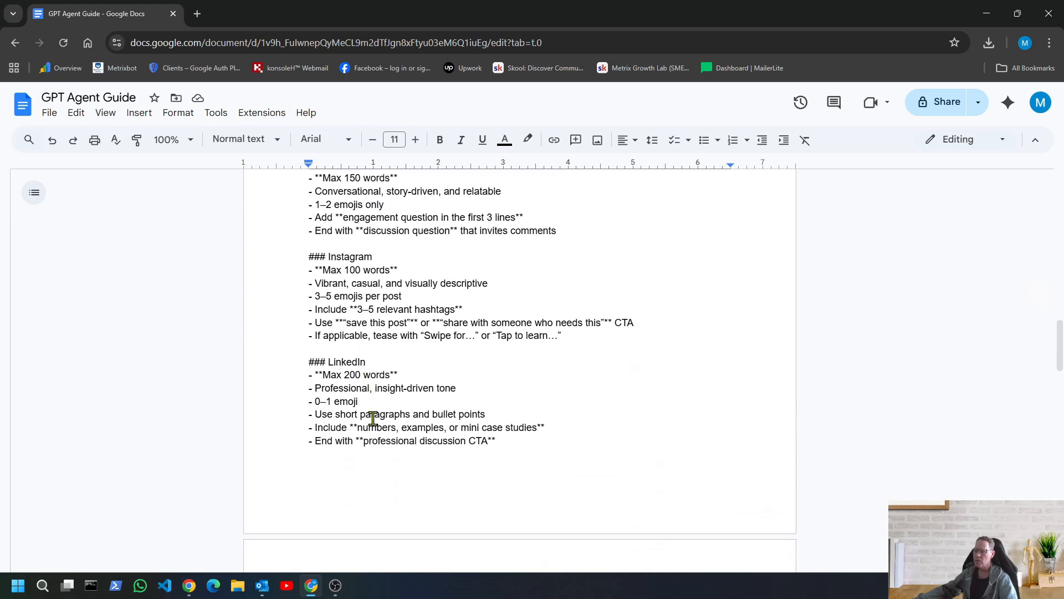
scroll(373, 415, "up", 1)
scroll(373, 413, "up", 3)
scroll(383, 404, "up", 4)
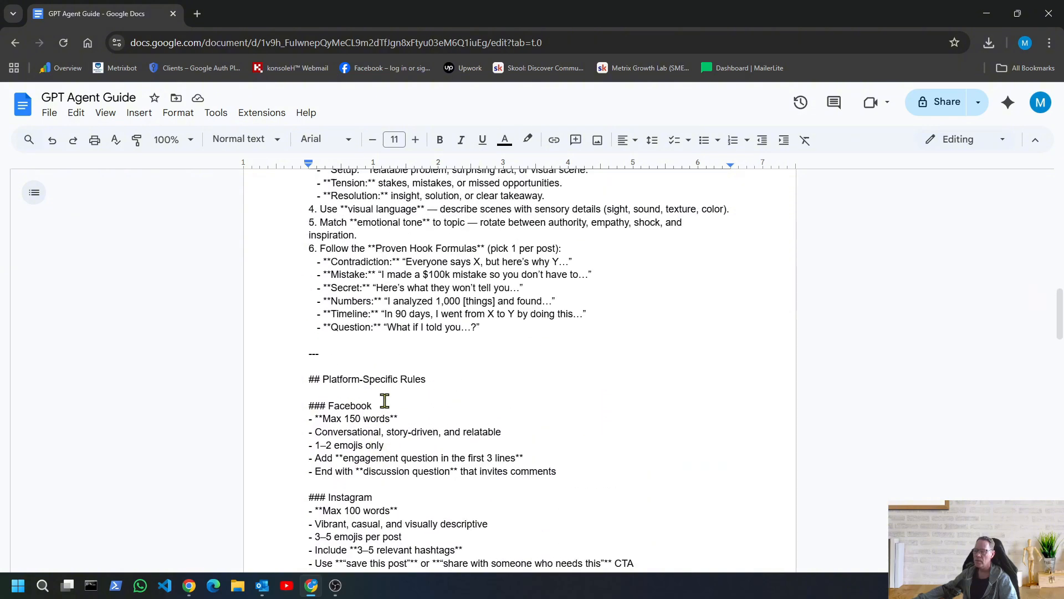
scroll(384, 394, "up", 7)
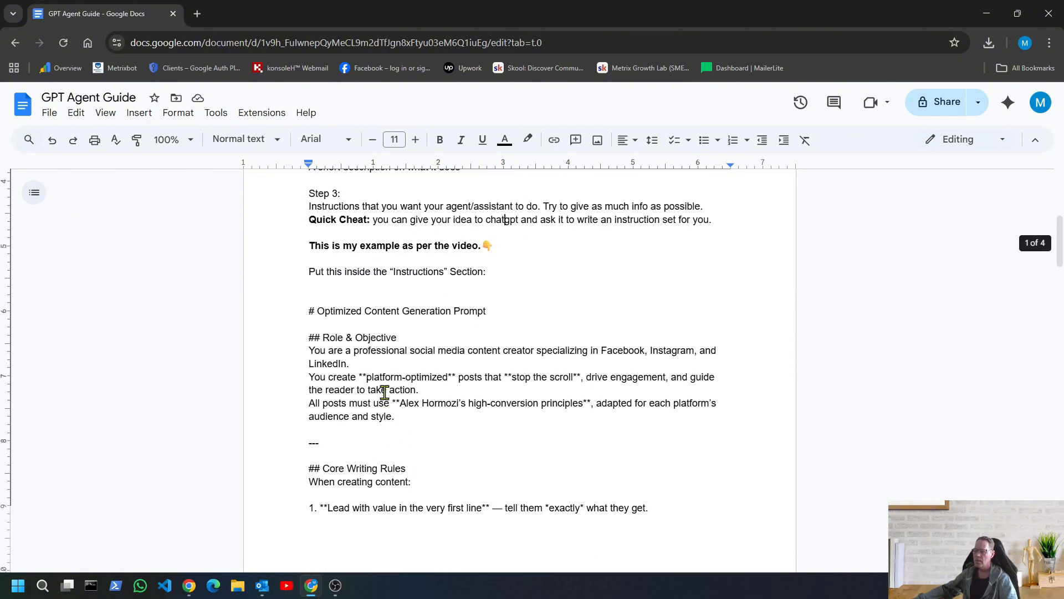
scroll(384, 392, "up", 2)
scroll(385, 391, "down", 4)
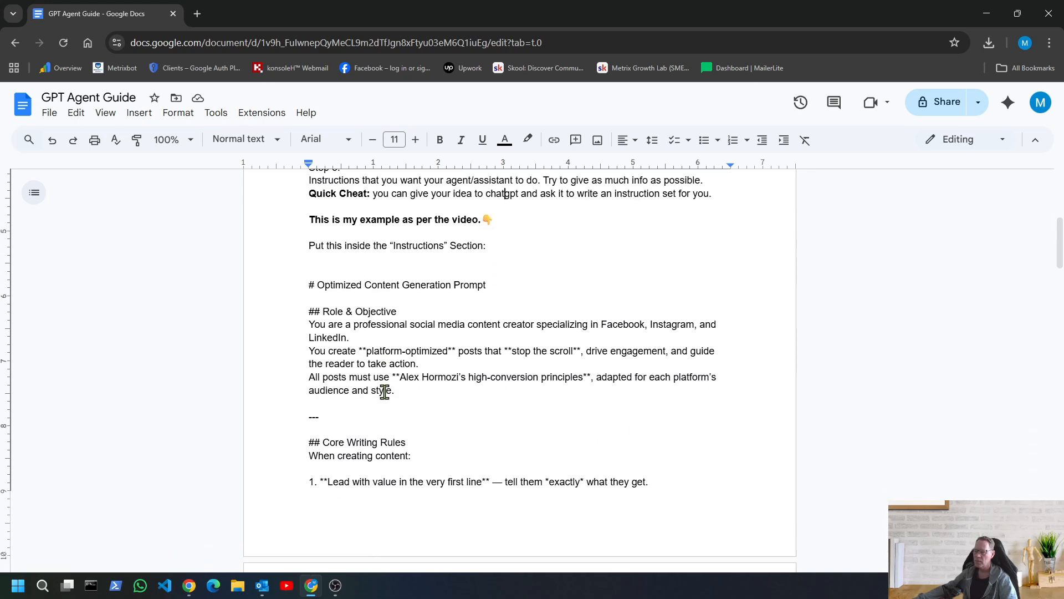
scroll(384, 392, "up", 6)
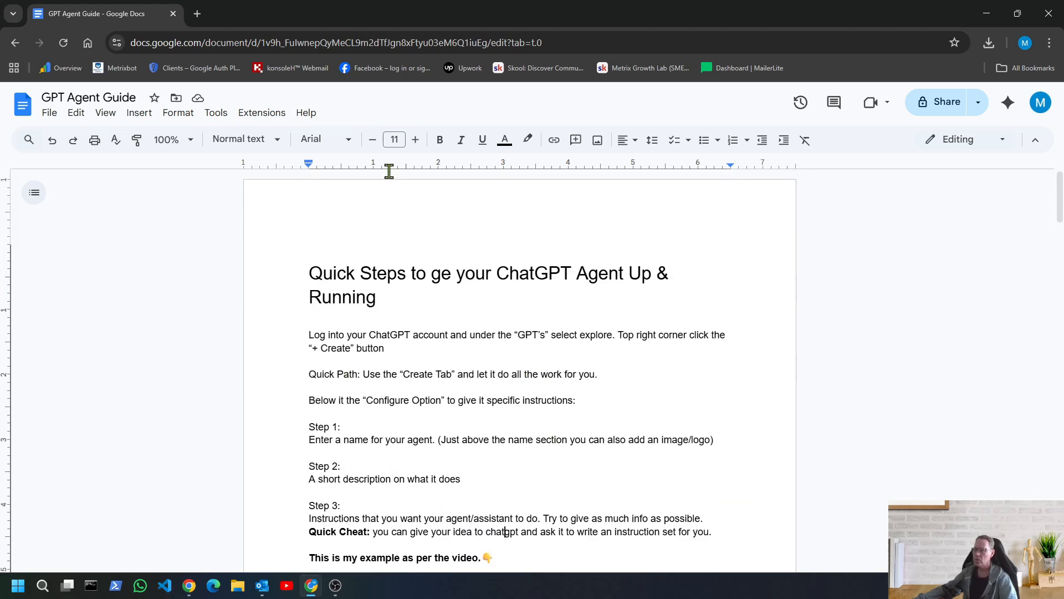
Return to the GPT editor in ChatGPT and name the new GPT "Content Generator"
left_click(189, 587)
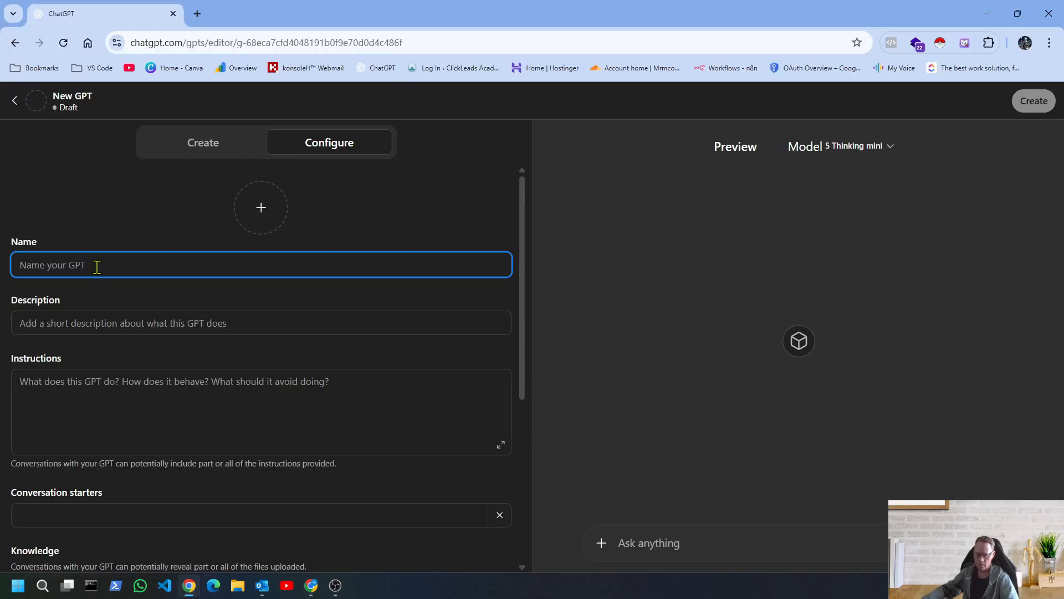
type("Con")
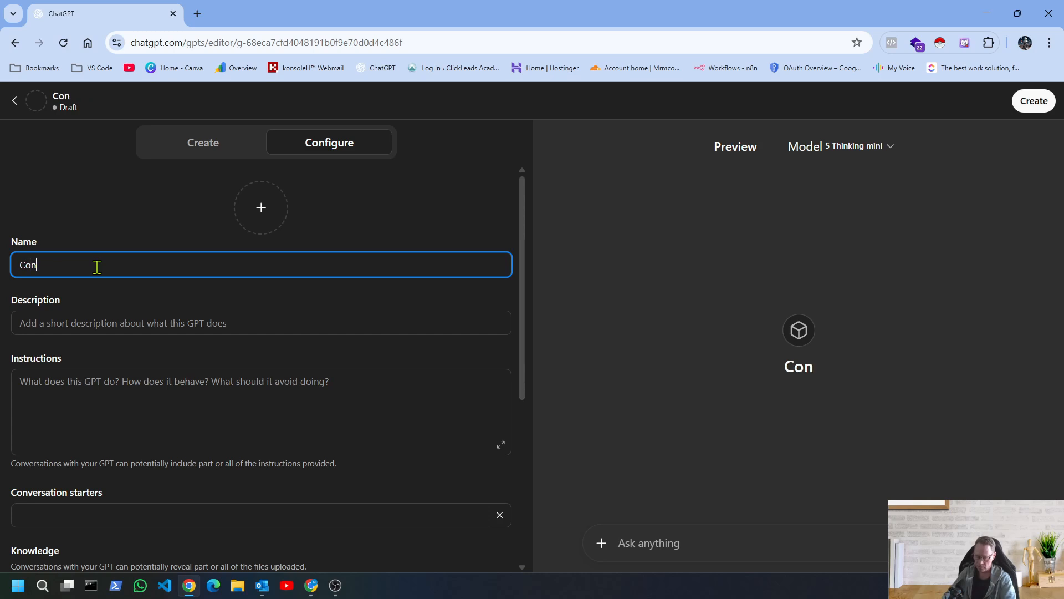
type("tent G")
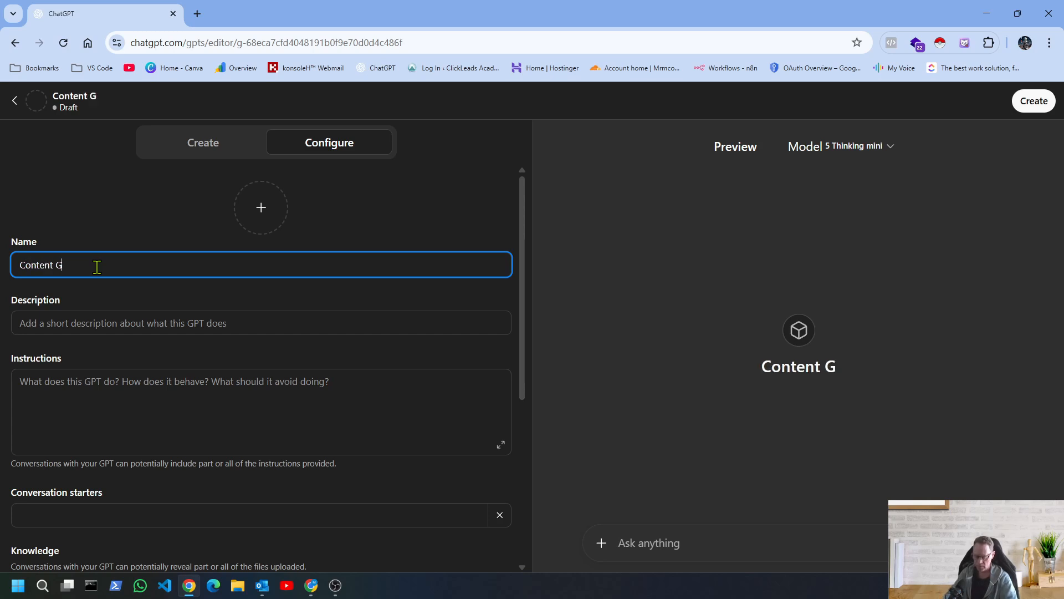
type("enerat")
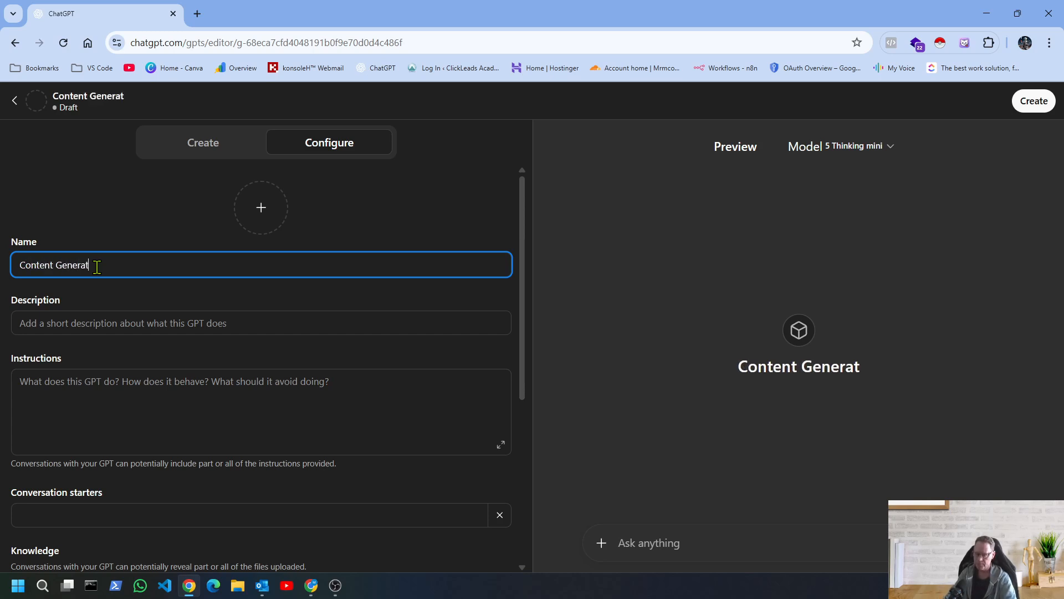
type("or")
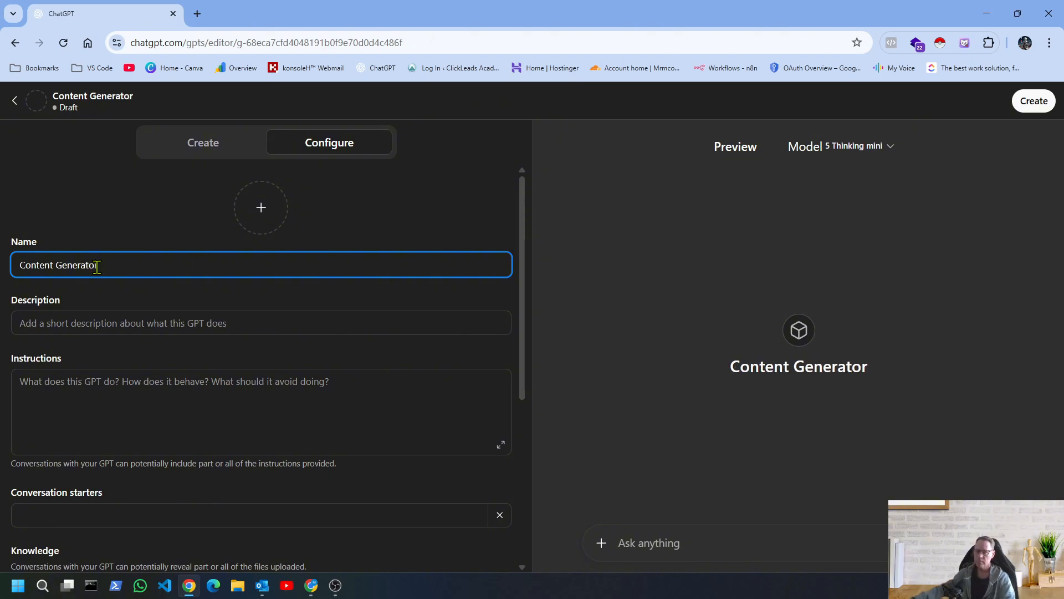
Set the GPT's description to "Generate content for social posts"
left_click(76, 322)
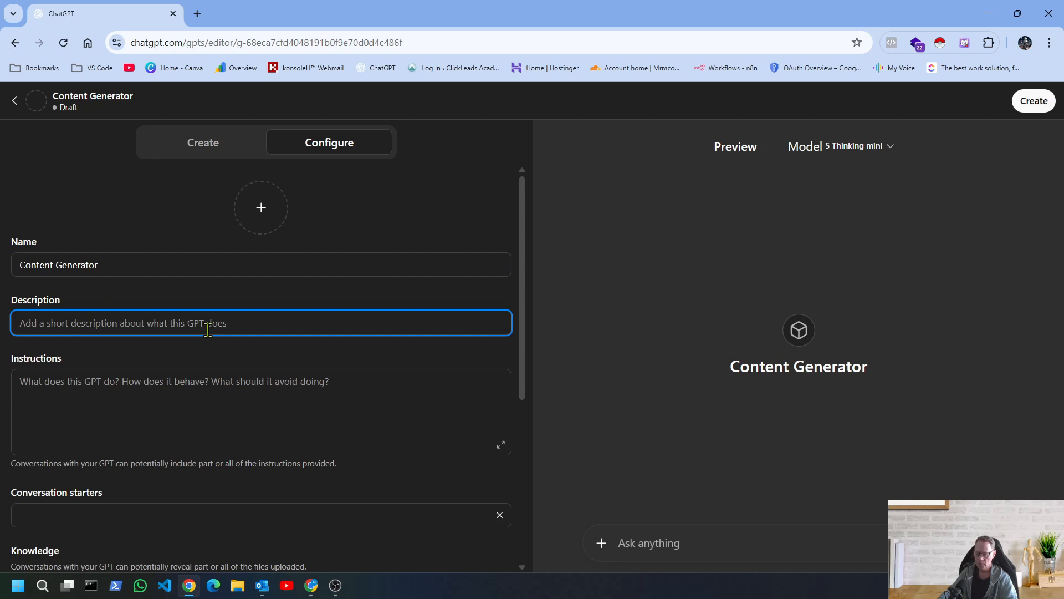
type("Gen")
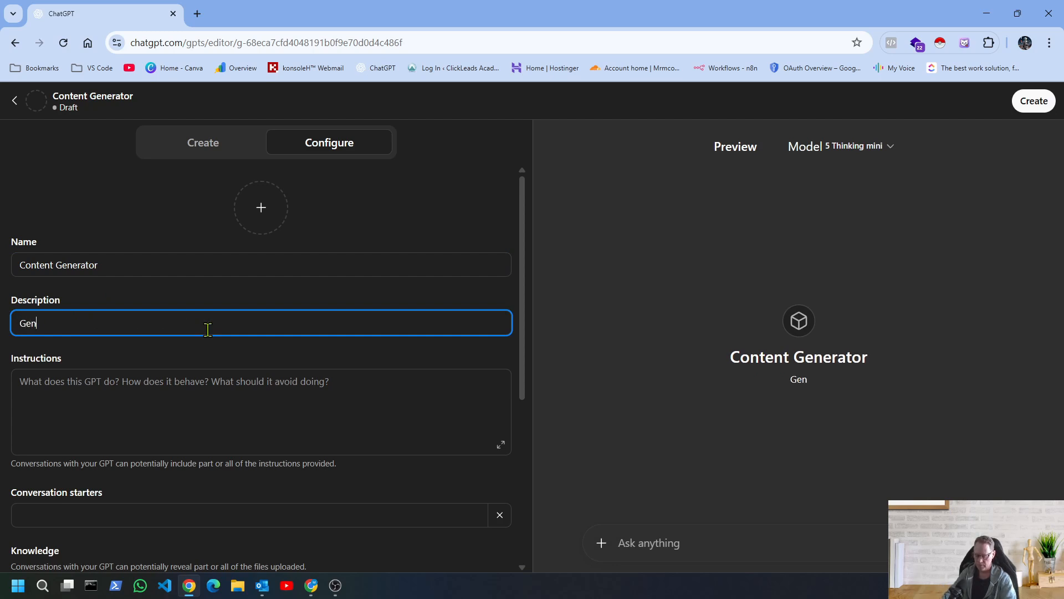
type("erate co")
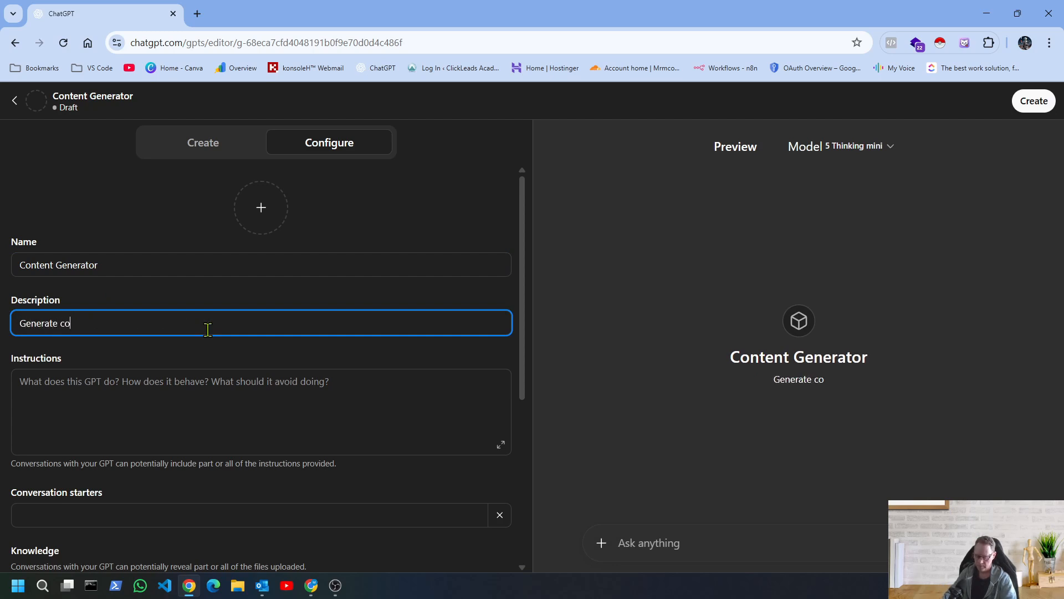
type("ntent for")
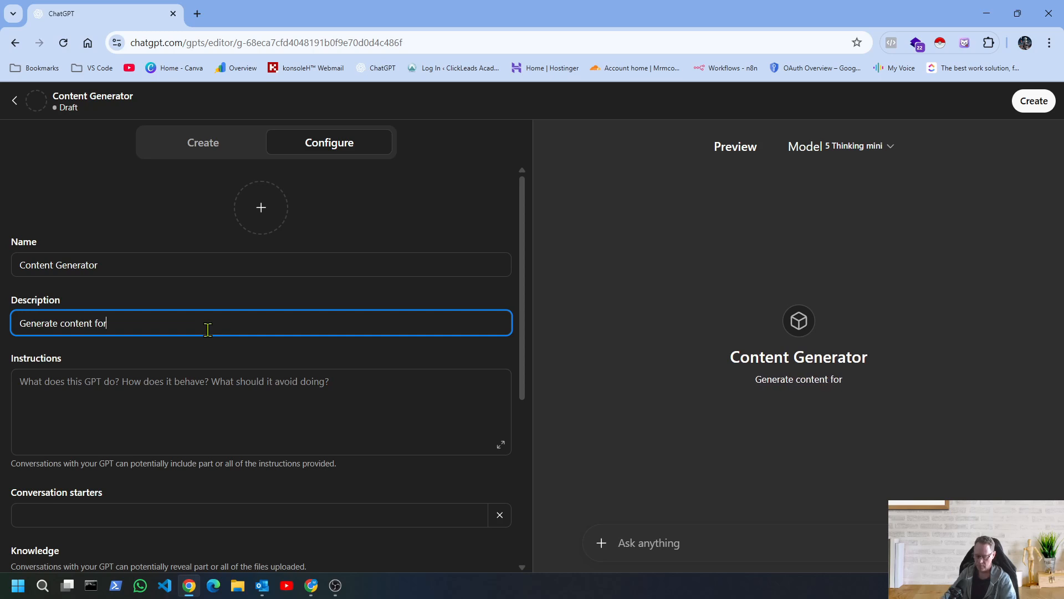
type(" social posts")
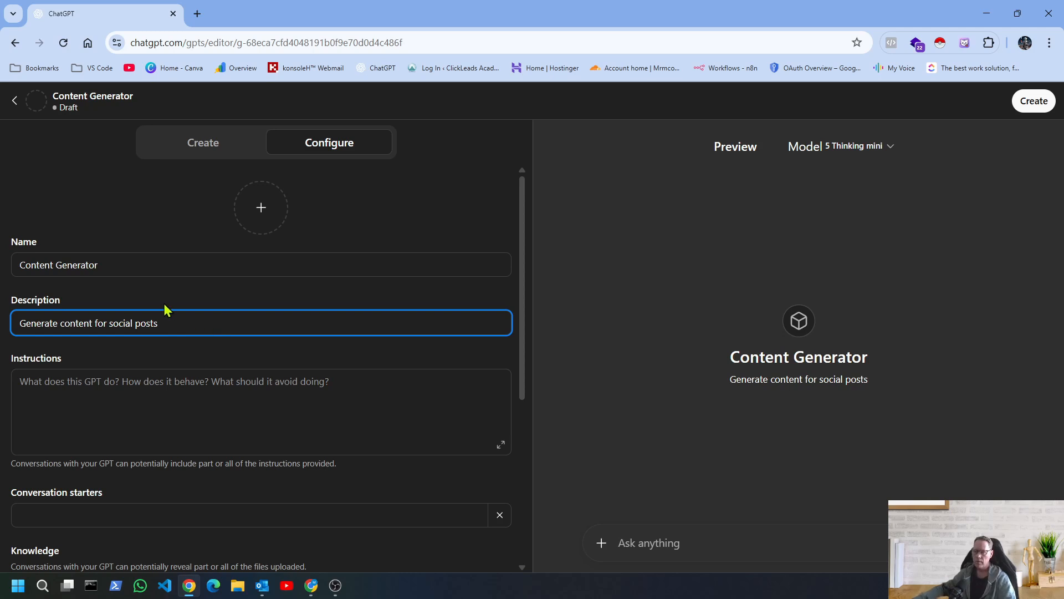
Switch to the GPT Agent Guide in Google Docs and copy the text from "# Optimized Content Generation Prompt" through the Step 4 example line
left_click(55, 384)
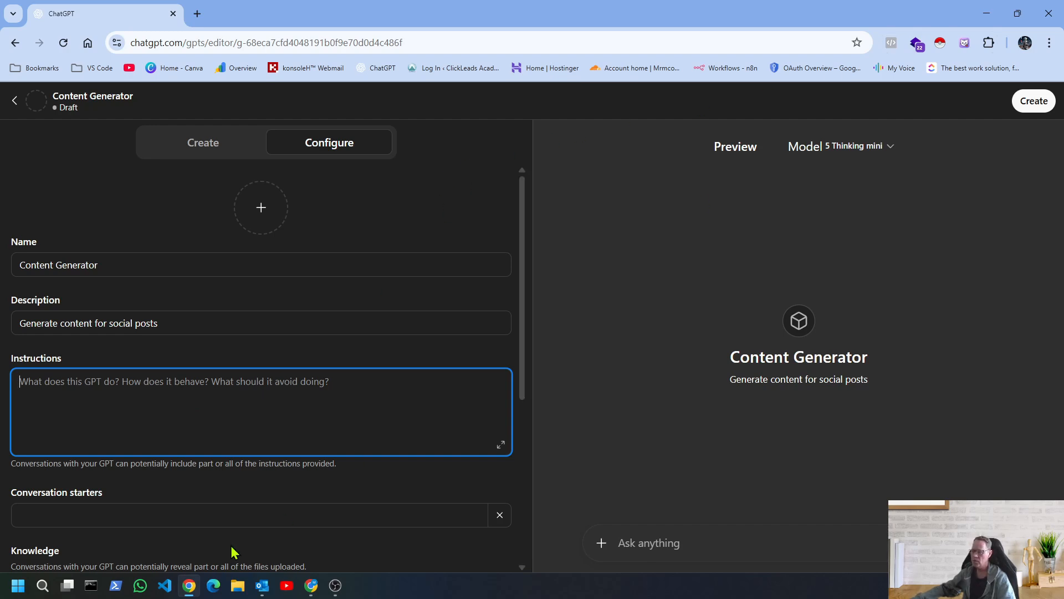
left_click(311, 585)
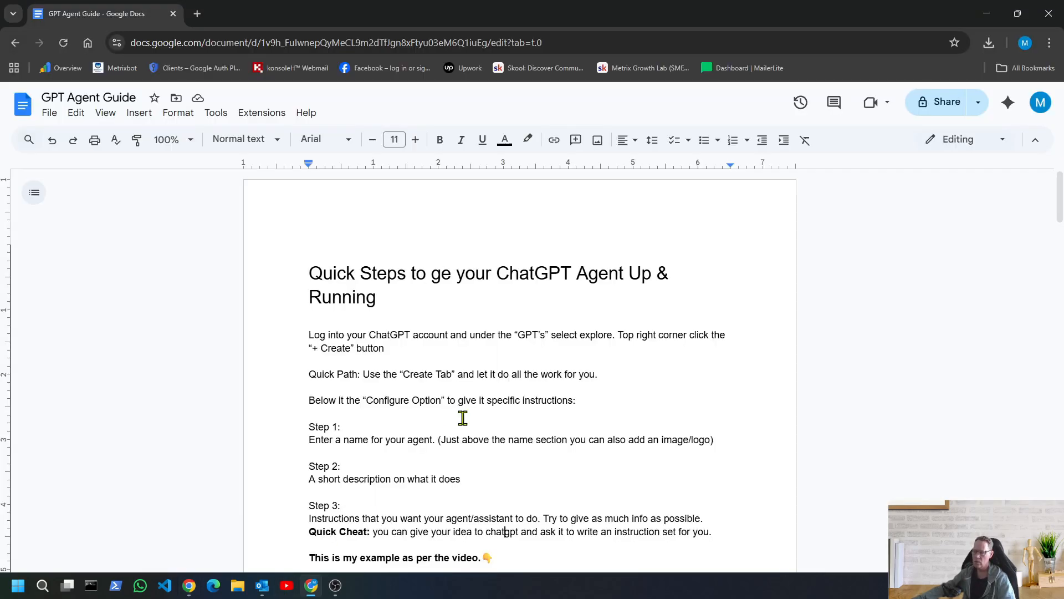
scroll(353, 400, "down", 2)
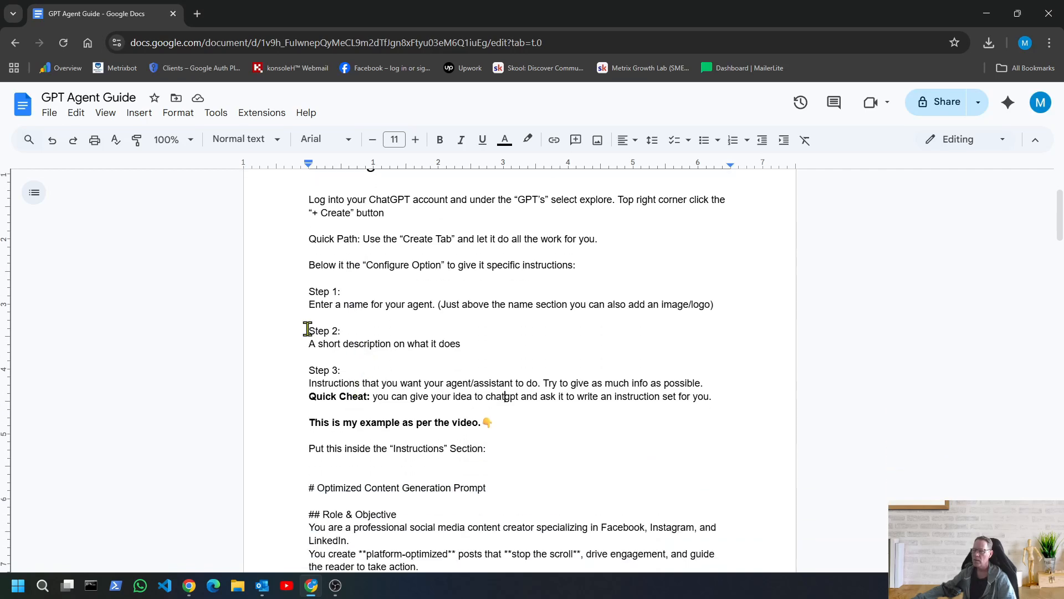
scroll(307, 328, "down", 2)
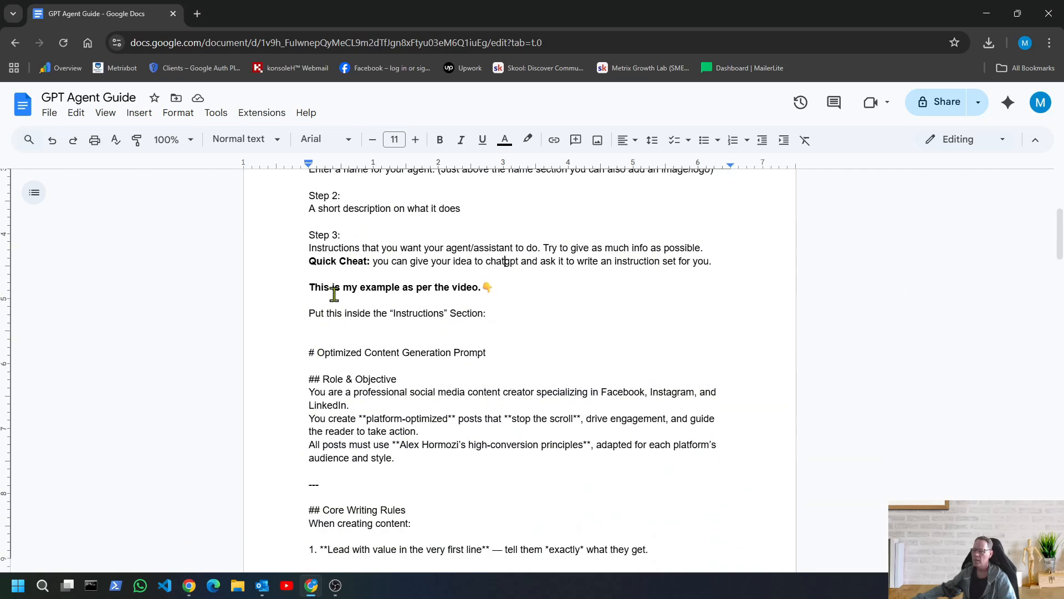
left_click_drag(308, 351, 727, 181)
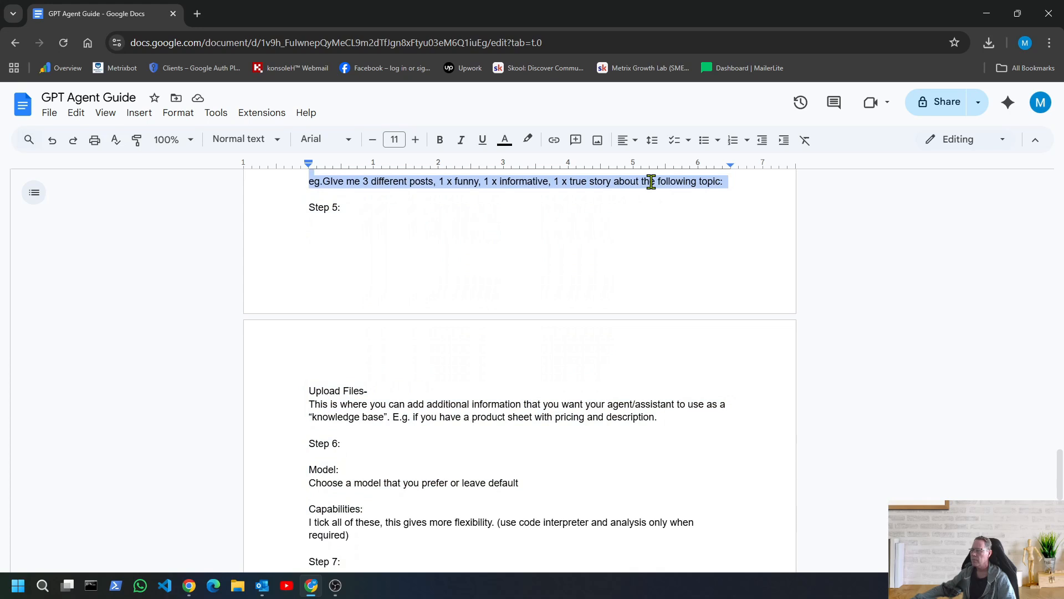
right_click(652, 182)
left_click(685, 217)
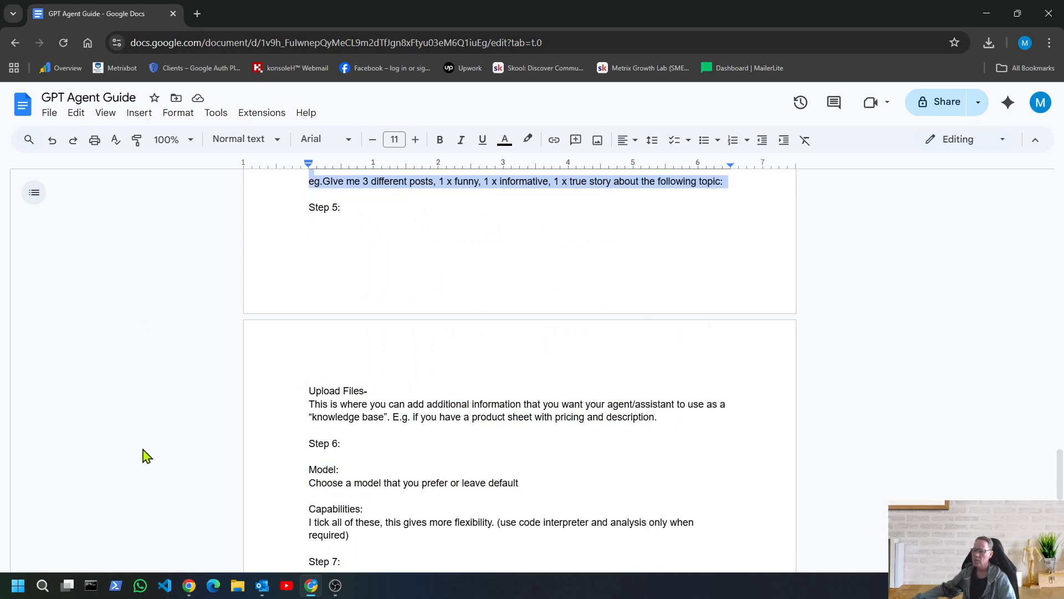
Return to the GPT editor in ChatGPT and paste the copied guide text into the Instructions
left_click(189, 585)
left_click(365, 440)
right_click(74, 381)
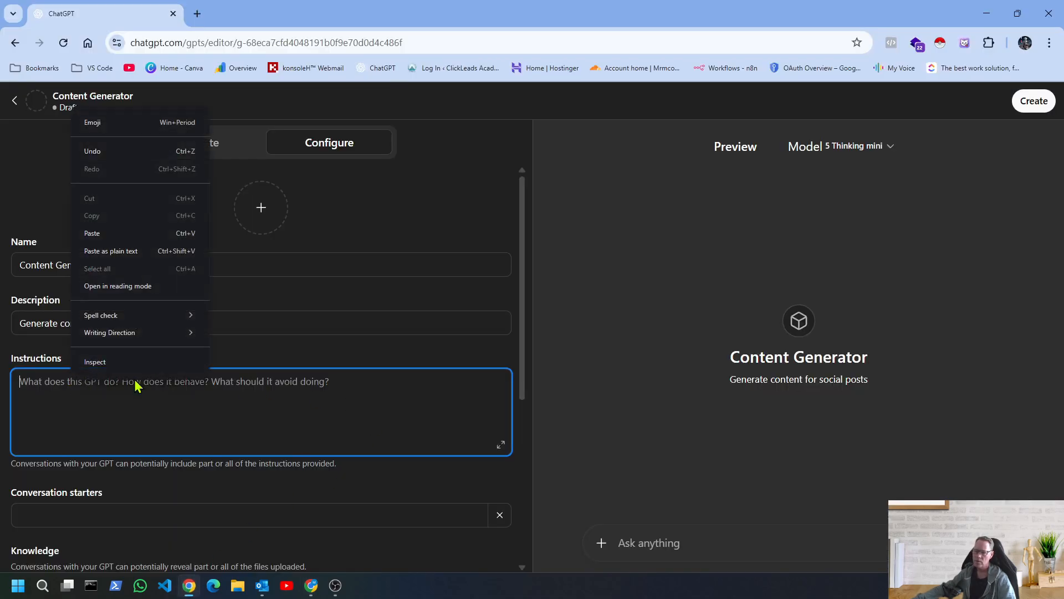
left_click(114, 234)
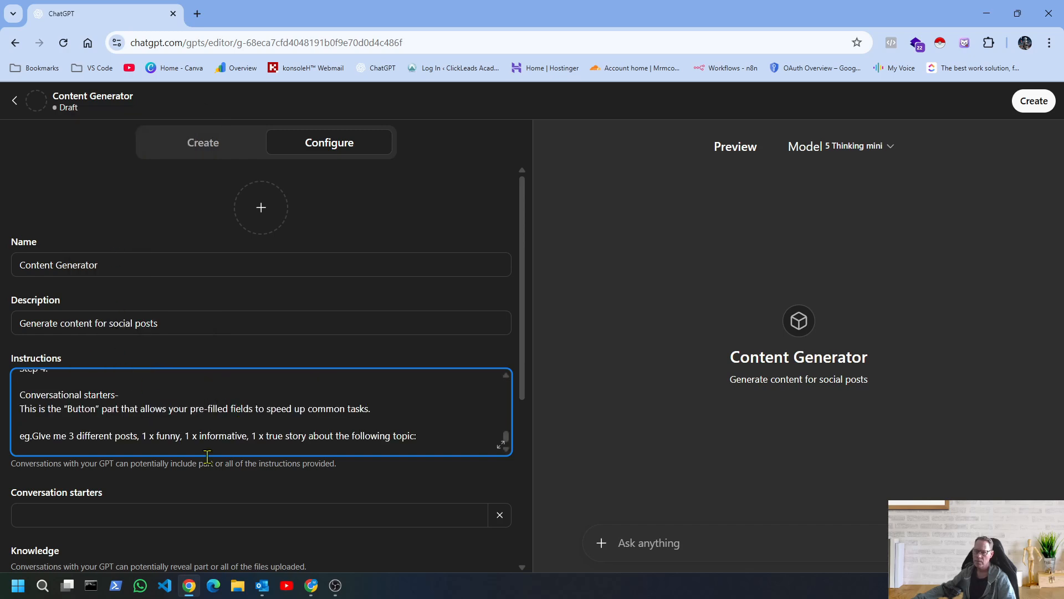
Look up the conversation starters in the GPT Agent Guide, along with its notes on file uploads, model and capabilities
scroll(207, 455, "down", 4)
left_click(163, 316)
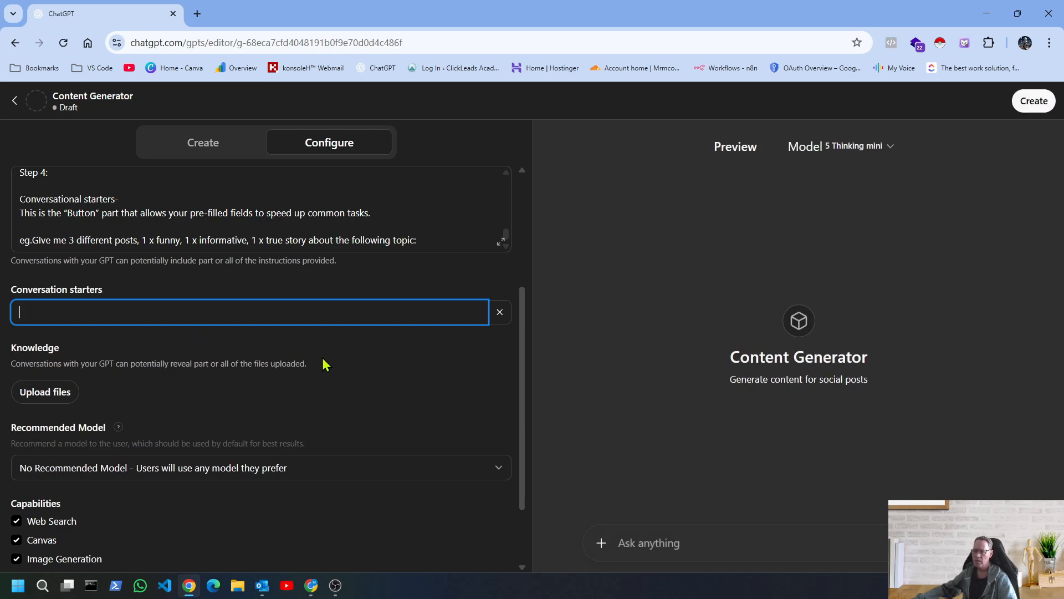
left_click(311, 586)
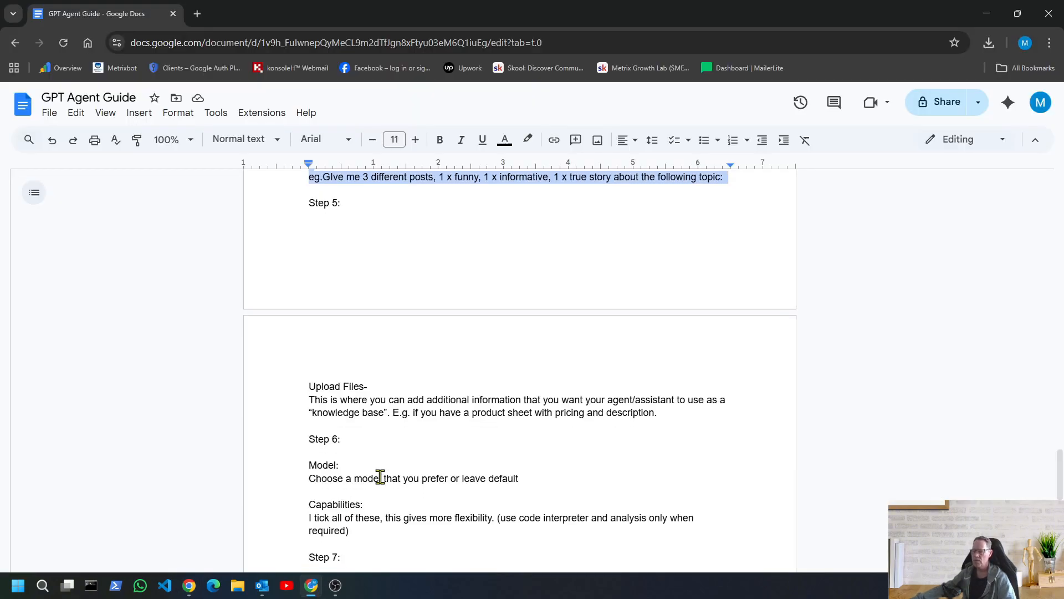
scroll(379, 475, "down", 7)
scroll(379, 472, "up", 7)
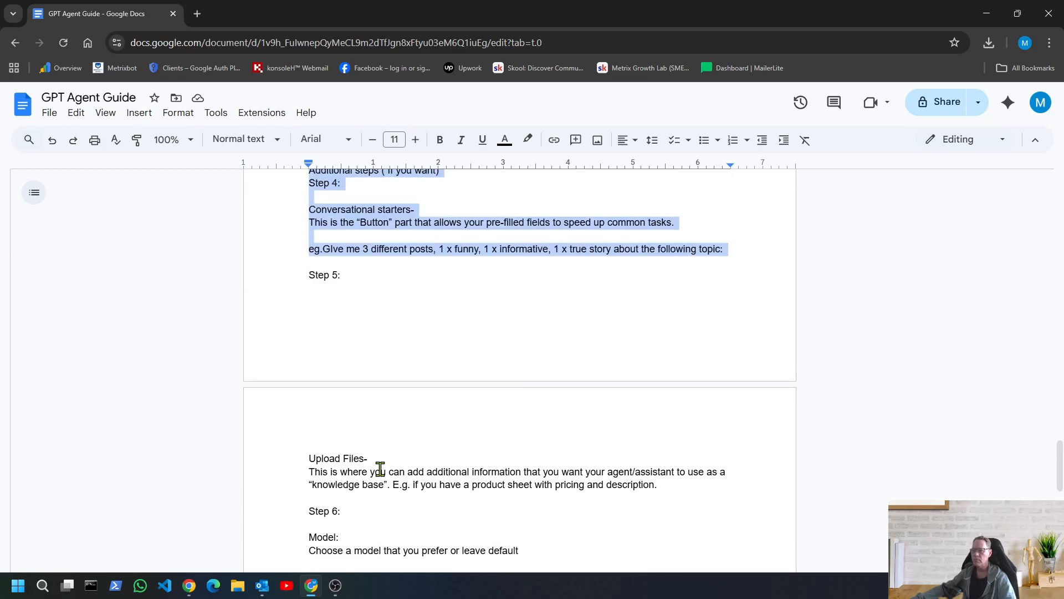
scroll(380, 469, "up", 2)
scroll(380, 469, "down", 2)
scroll(380, 469, "down", 1)
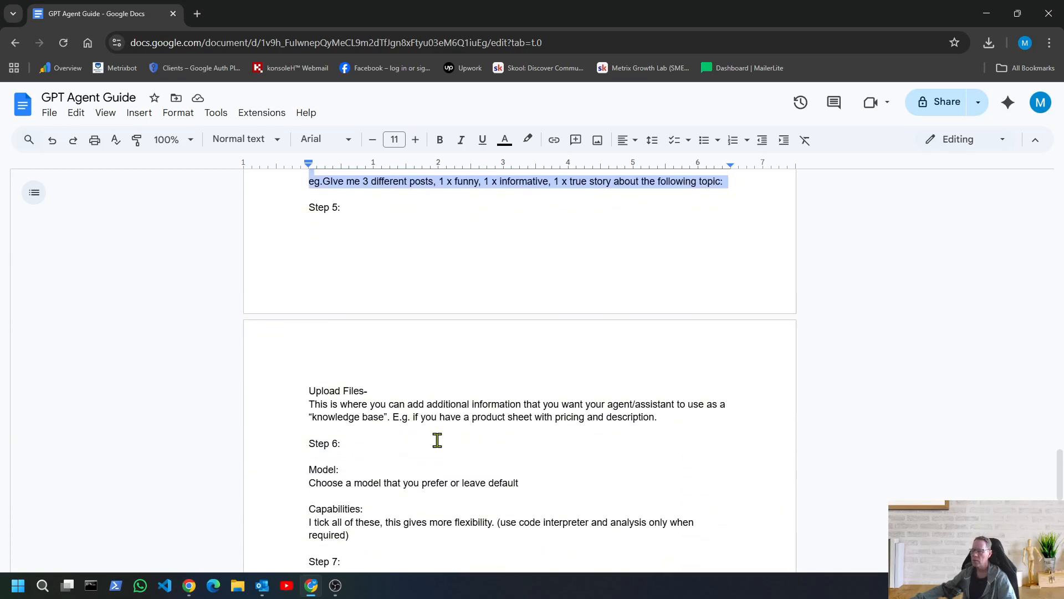
scroll(388, 449, "up", 4)
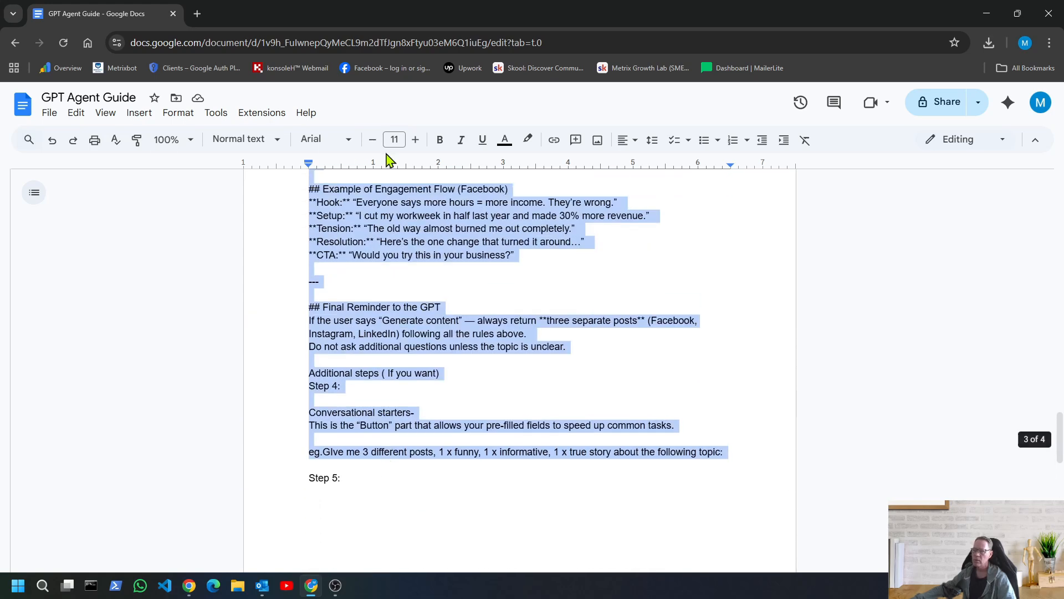
left_click(987, 13)
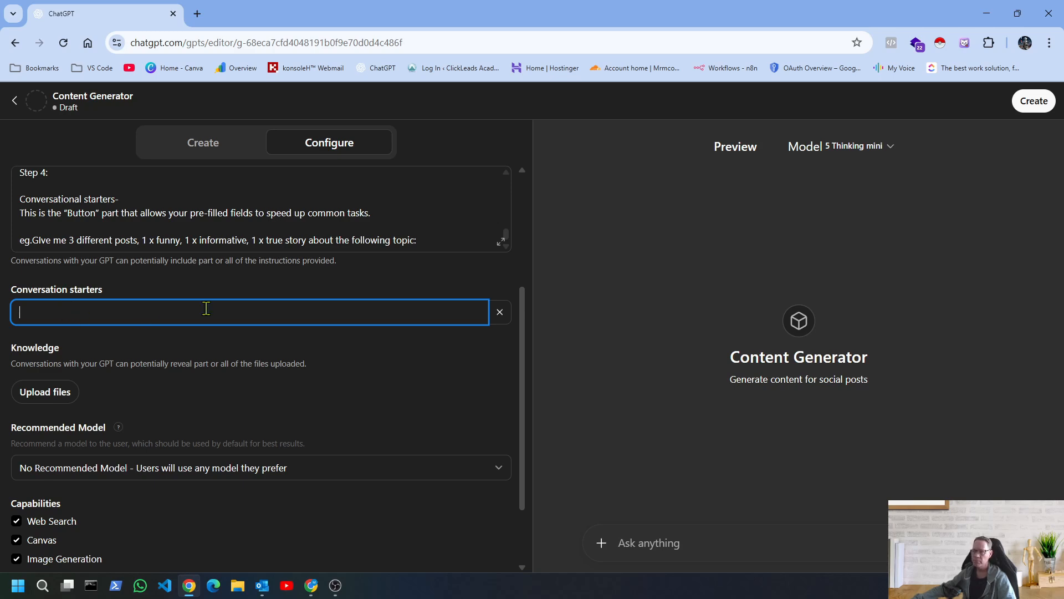
Switch back to the GPT Agent Guide and copy Step 4's example starter, from "GIve me 3 different posts" to "the following topic:"
left_click(313, 589)
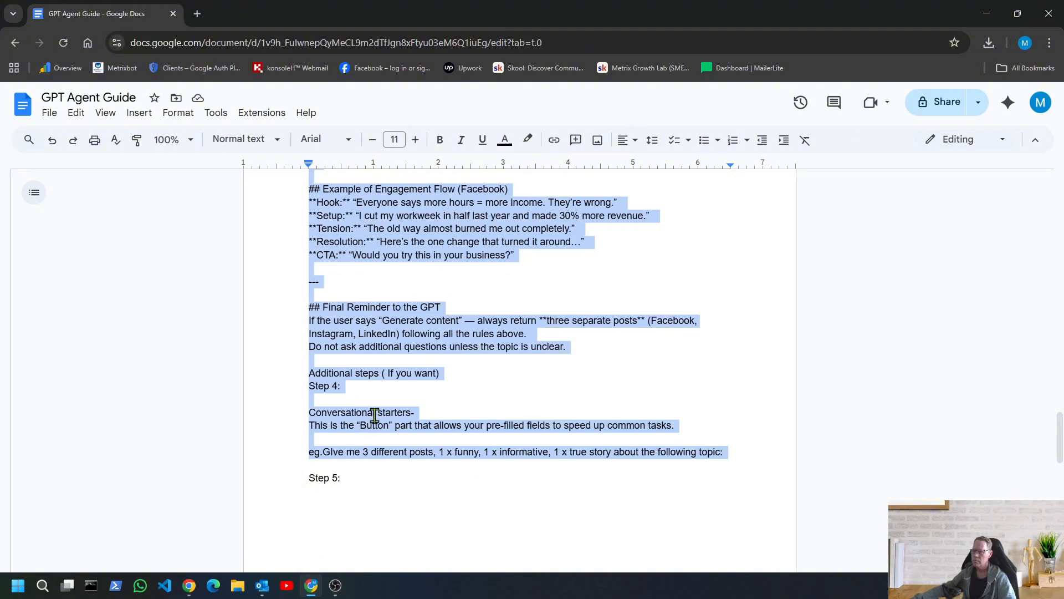
scroll(374, 421, "down", 6)
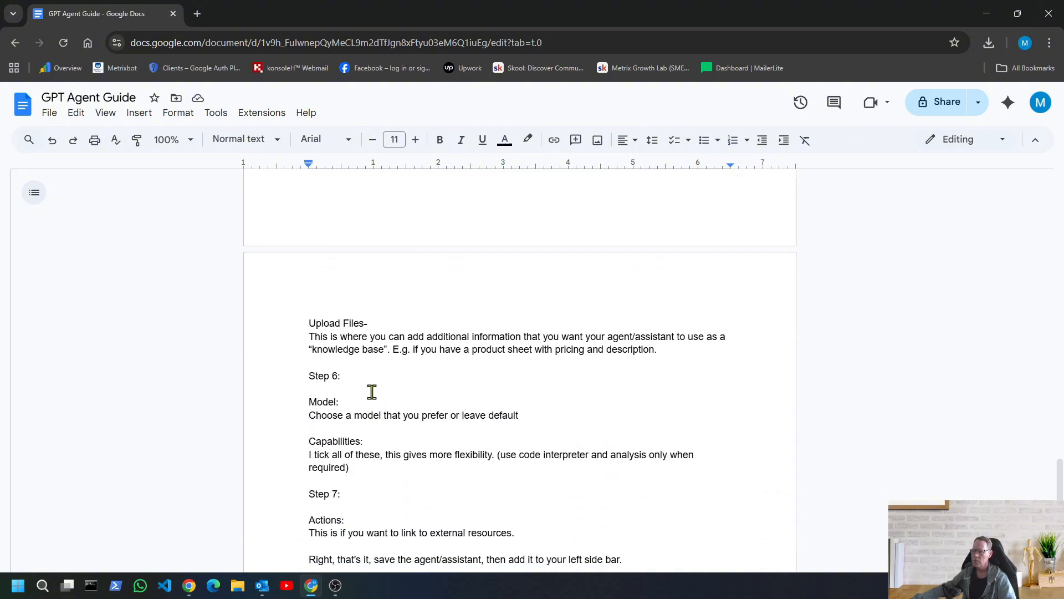
scroll(372, 392, "down", 1)
scroll(372, 392, "up", 1)
scroll(397, 346, "up", 4)
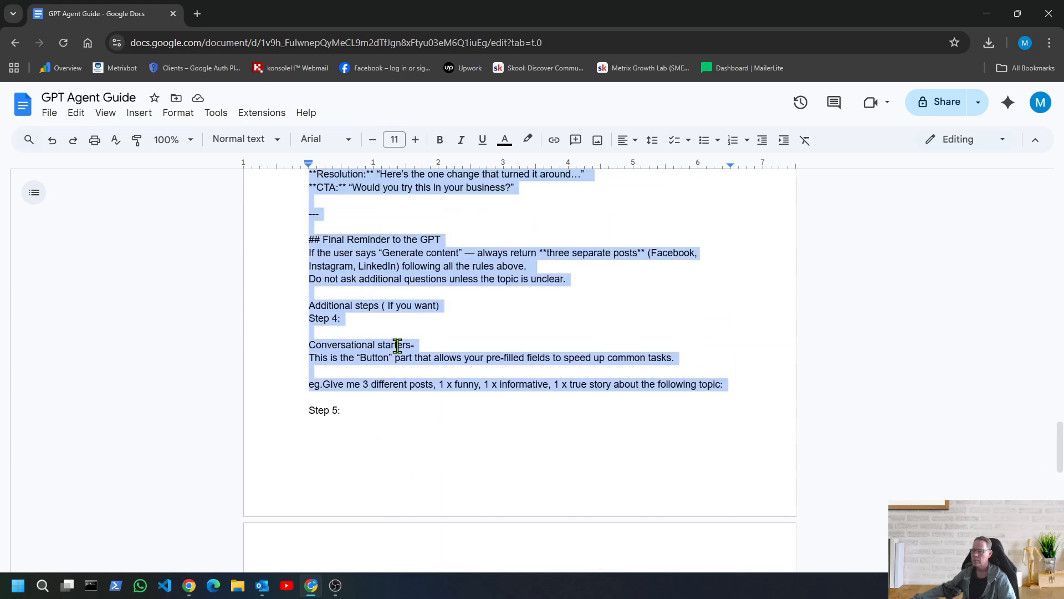
left_click(355, 358)
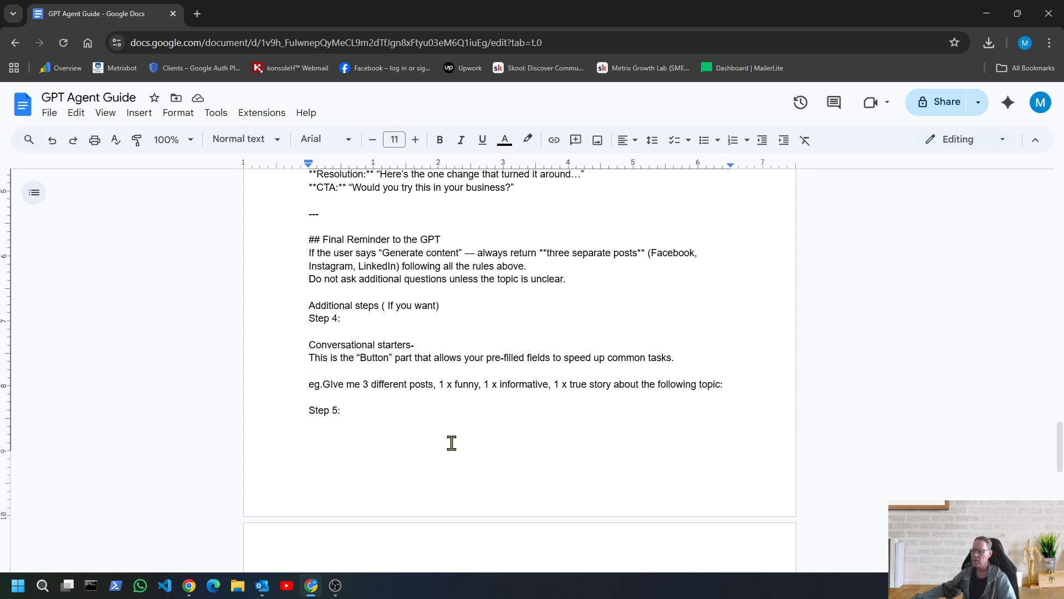
left_click_drag(324, 387, 722, 383)
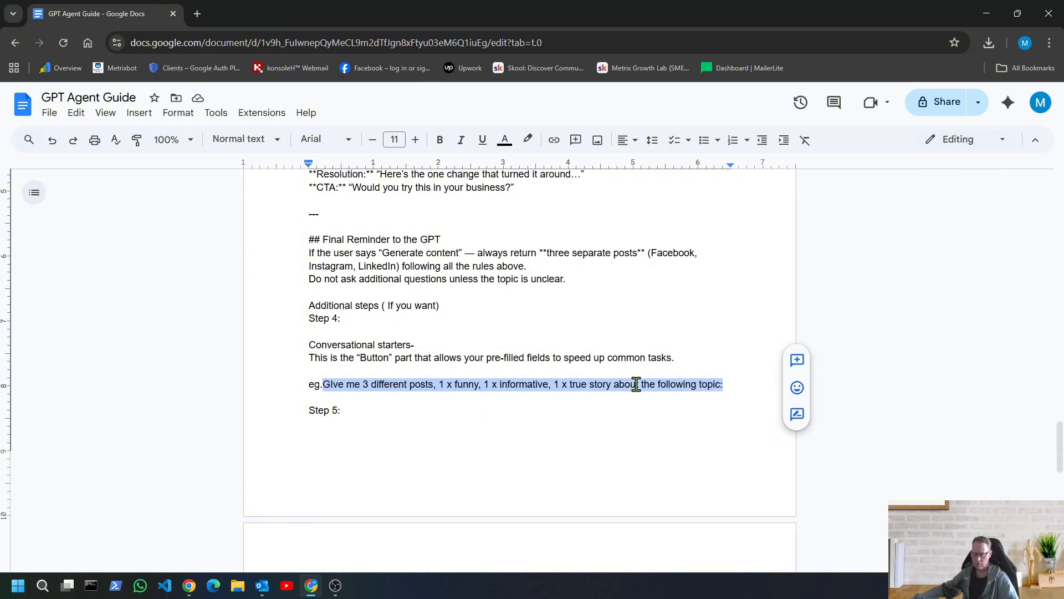
In the GPT editor in ChatGPT, add "GIve me 3 different posts, 1 x funny, 1 x informative, 1 x true story about the following topic:" as a conversation starter
left_click(191, 589)
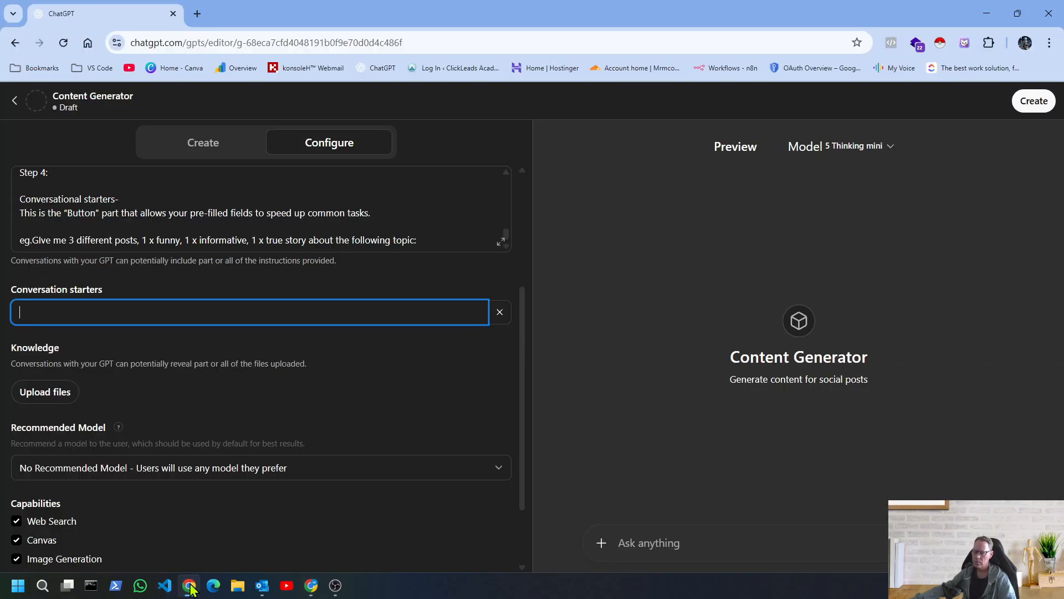
right_click(61, 312)
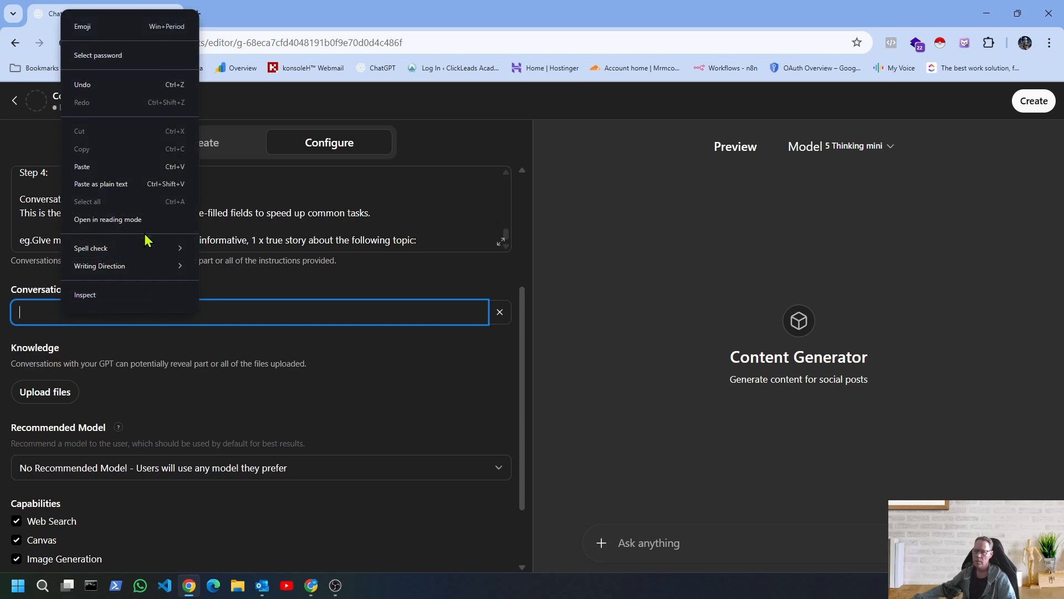
left_click(123, 184)
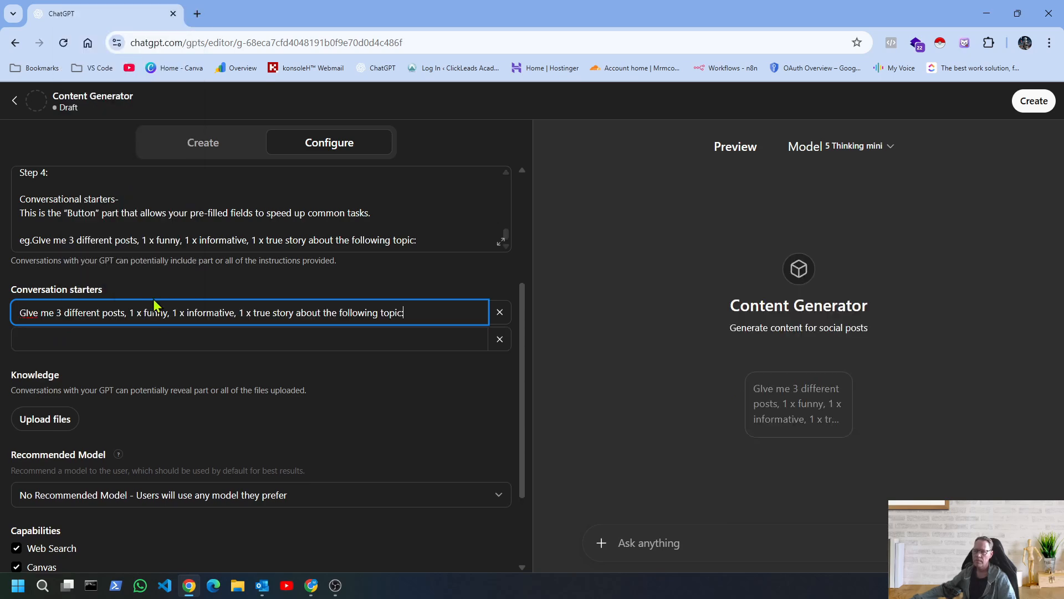
Review the recommended model options, the capabilities and the rest of the completed configuration form
scroll(180, 422, "down", 2)
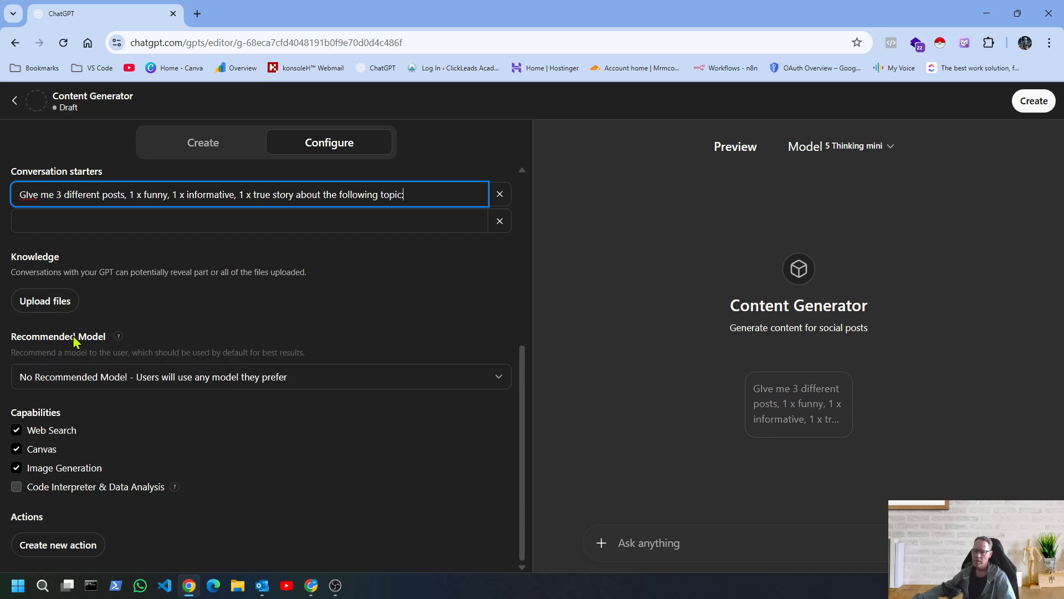
left_click(447, 381)
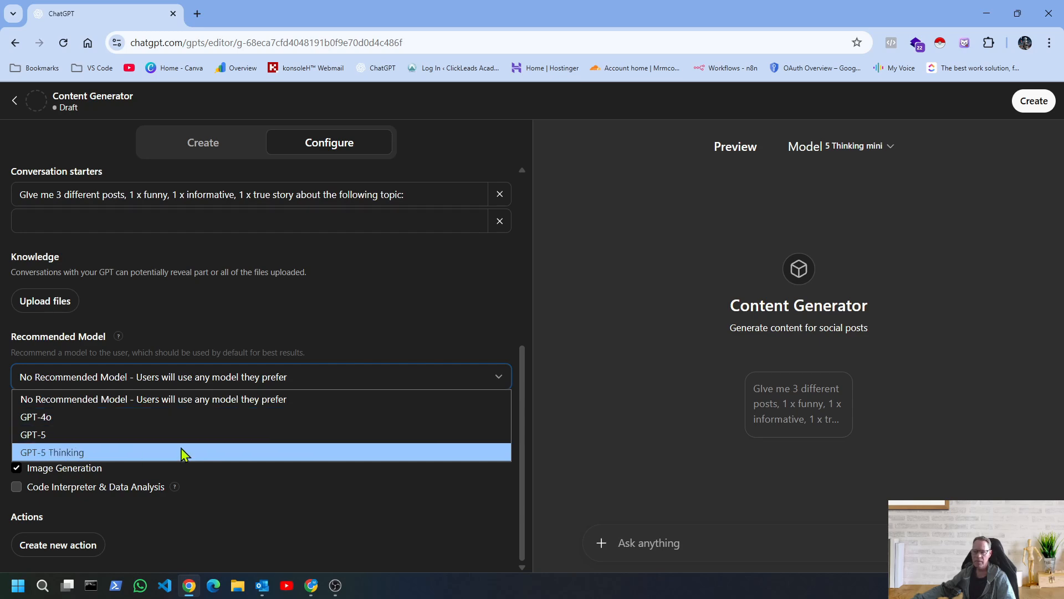
left_click(383, 322)
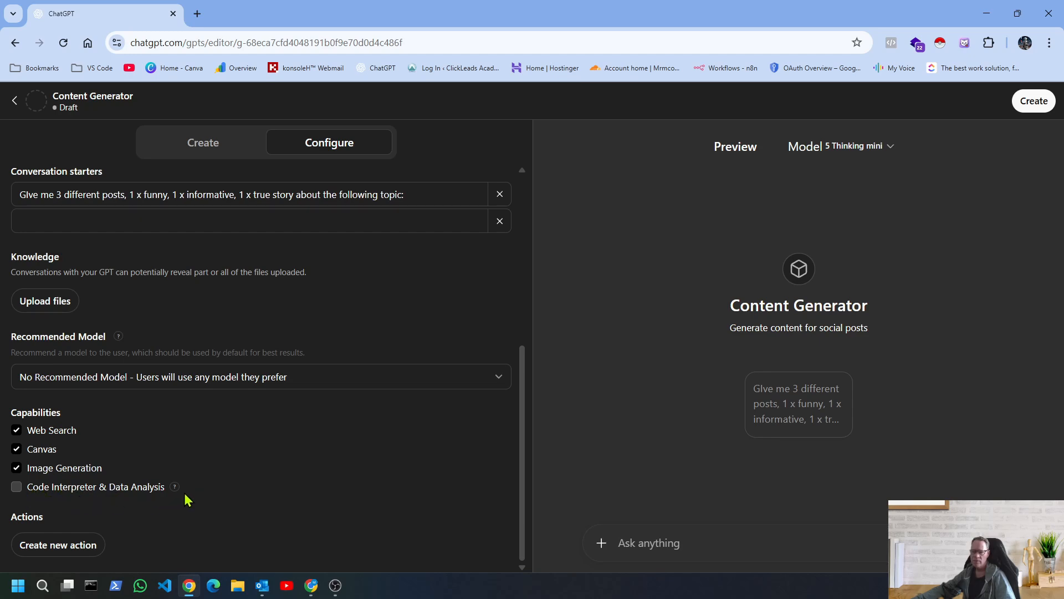
mouse_move(176, 493)
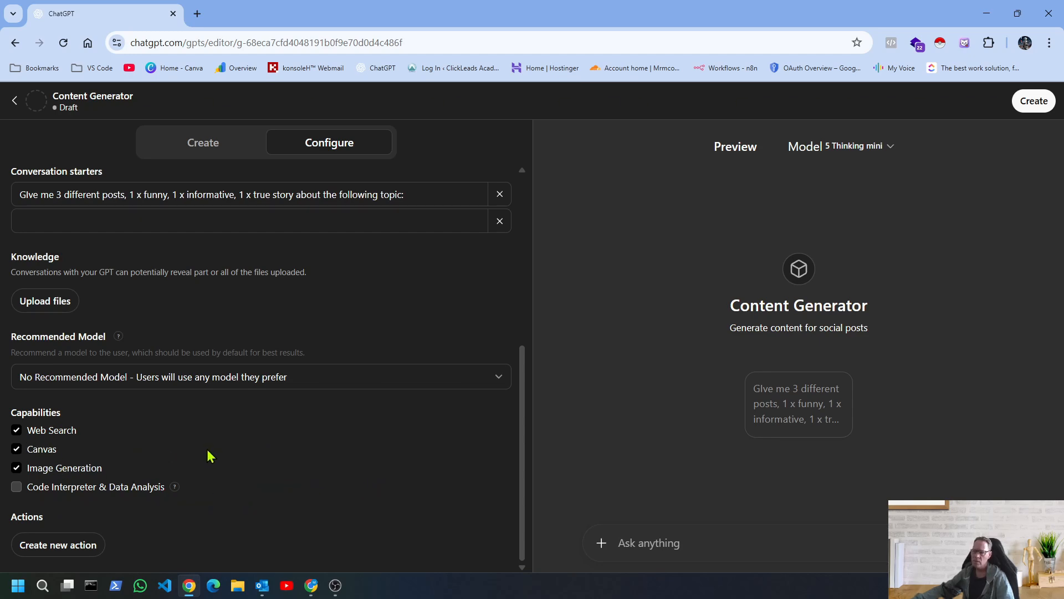
scroll(208, 456, "up", 5)
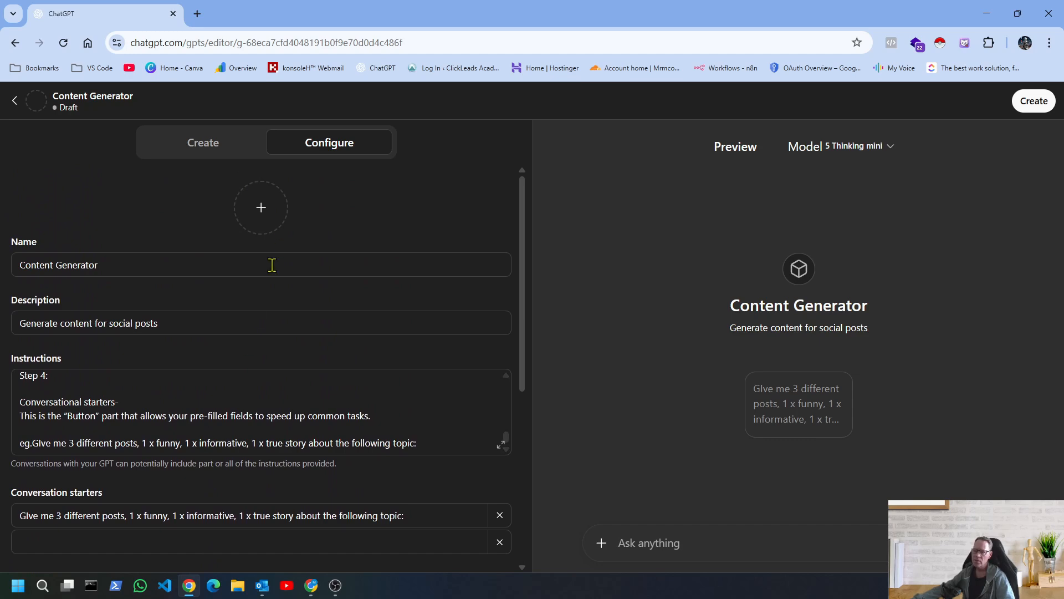
scroll(209, 461, "down", 6)
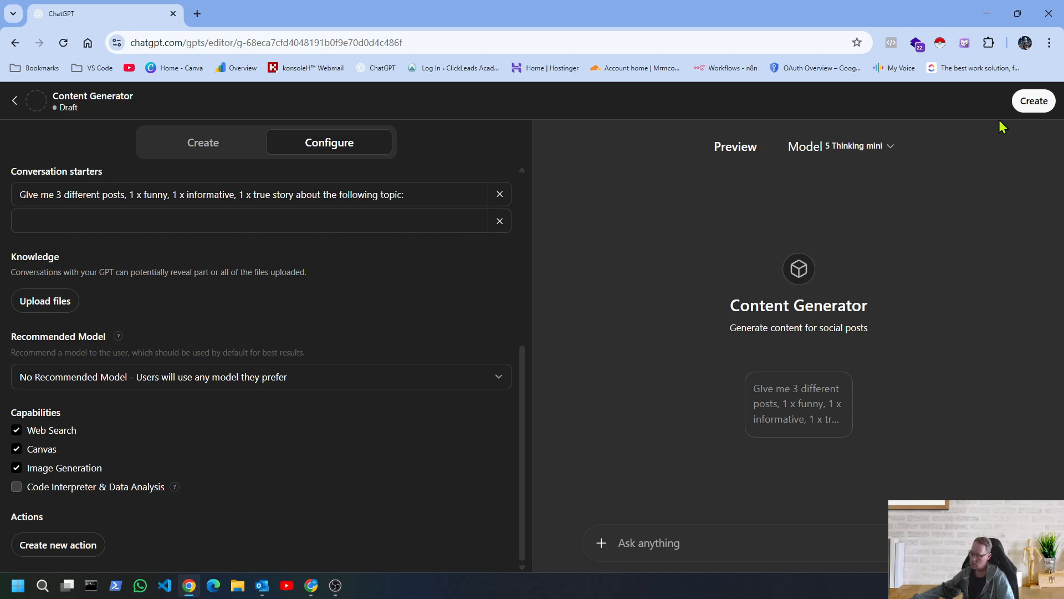
Create the Content Generator GPT and save it with sharing set to "Anyone with the link"
left_click(1032, 109)
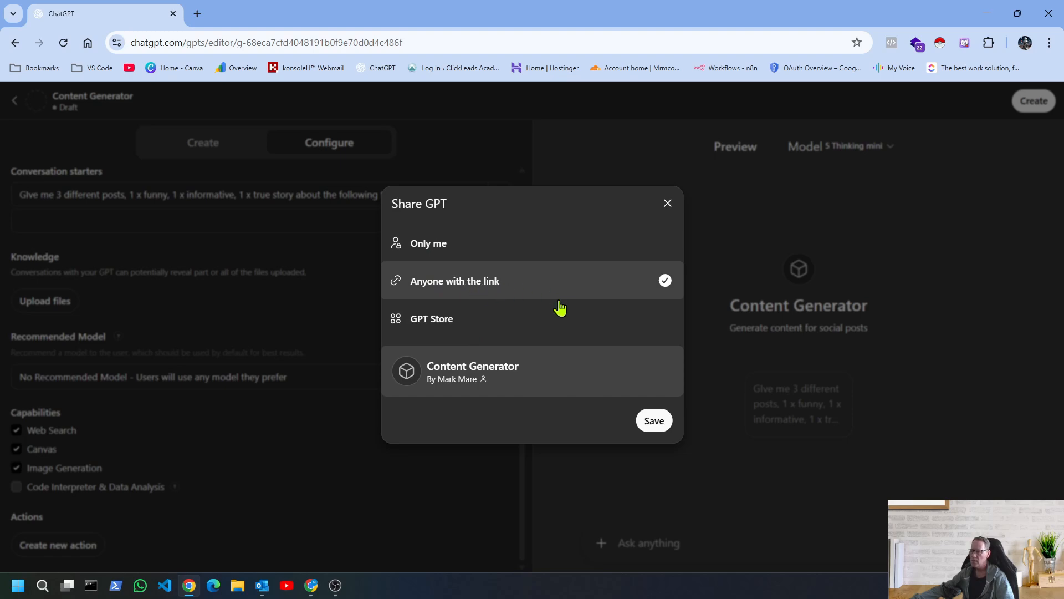
left_click(654, 426)
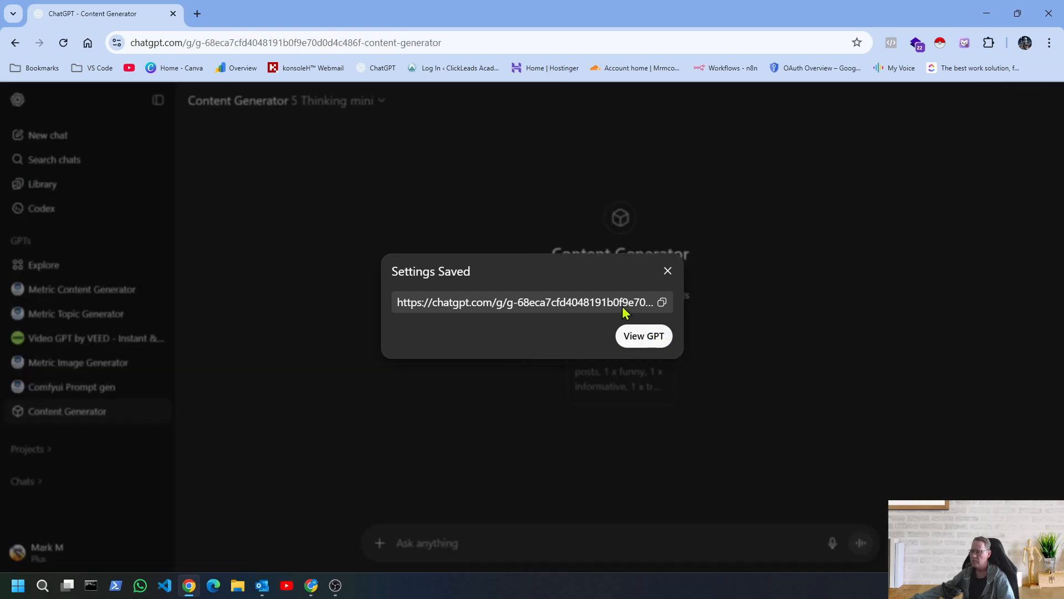
Close the saved-settings confirmation, run the Content Generator's conversation starter in a chat and skip its thinking phase
left_click(667, 271)
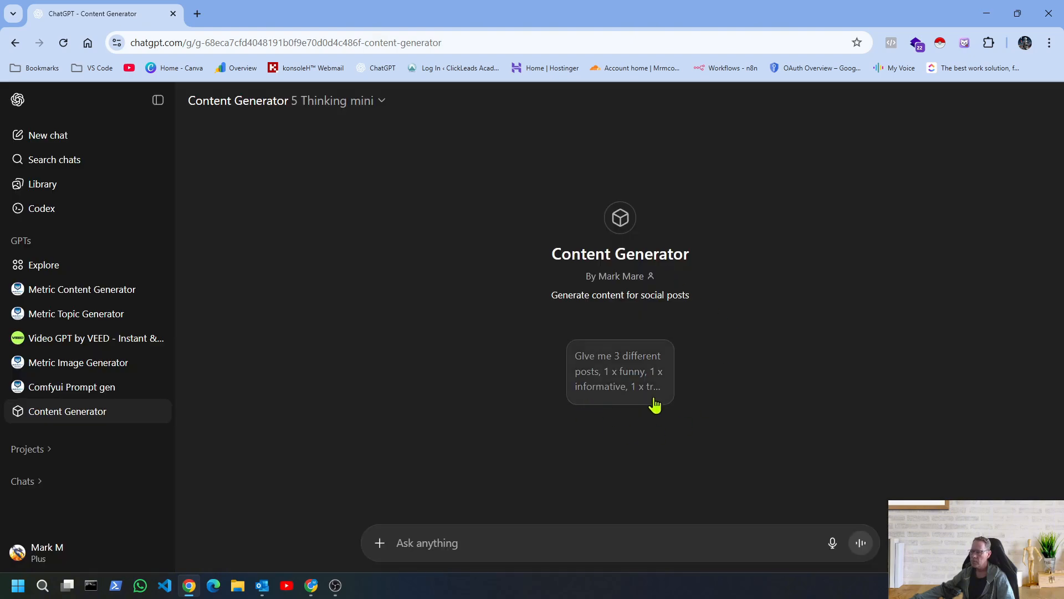
left_click(607, 380)
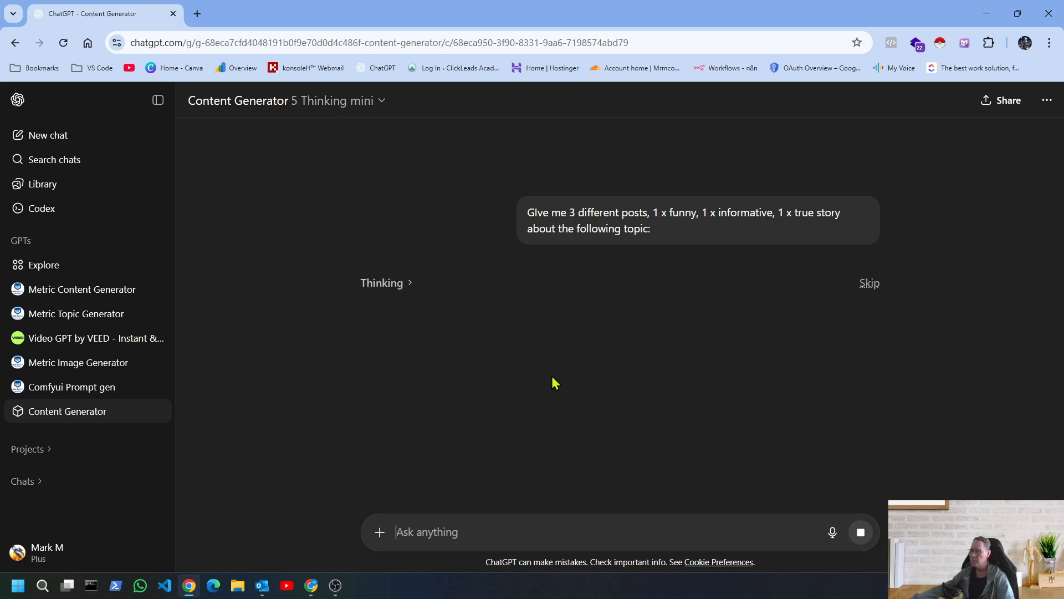
left_click(868, 284)
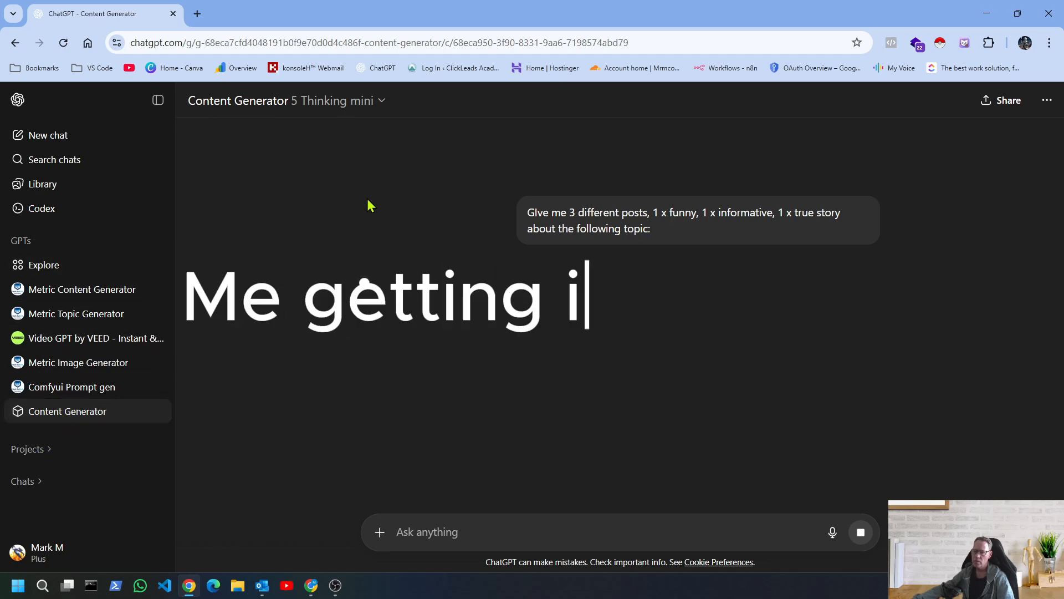
Reopen the Content Generator GPT for editing and update it with its existing configuration
left_click(296, 102)
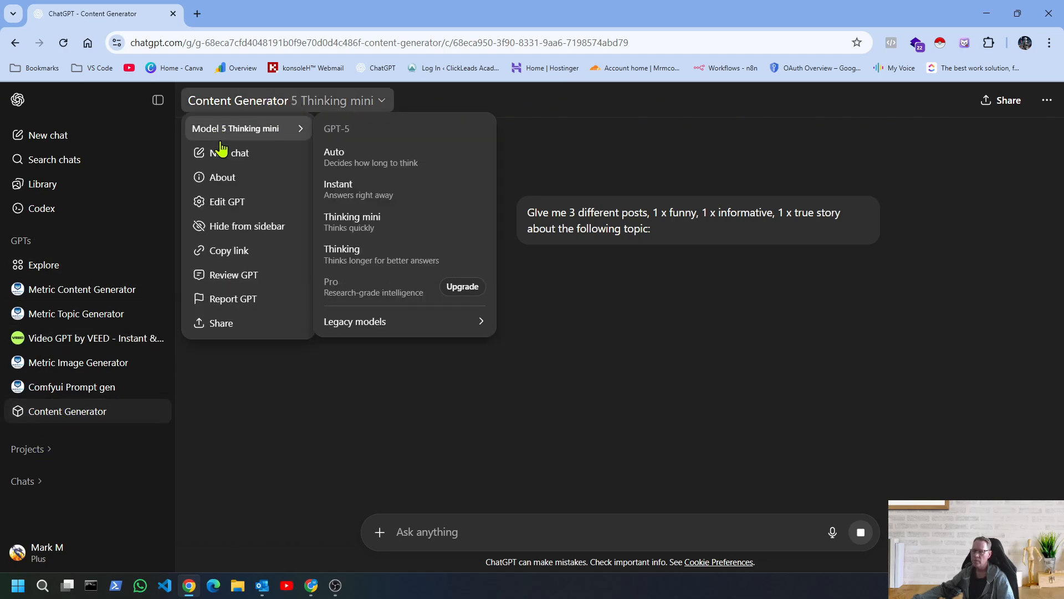
left_click(225, 201)
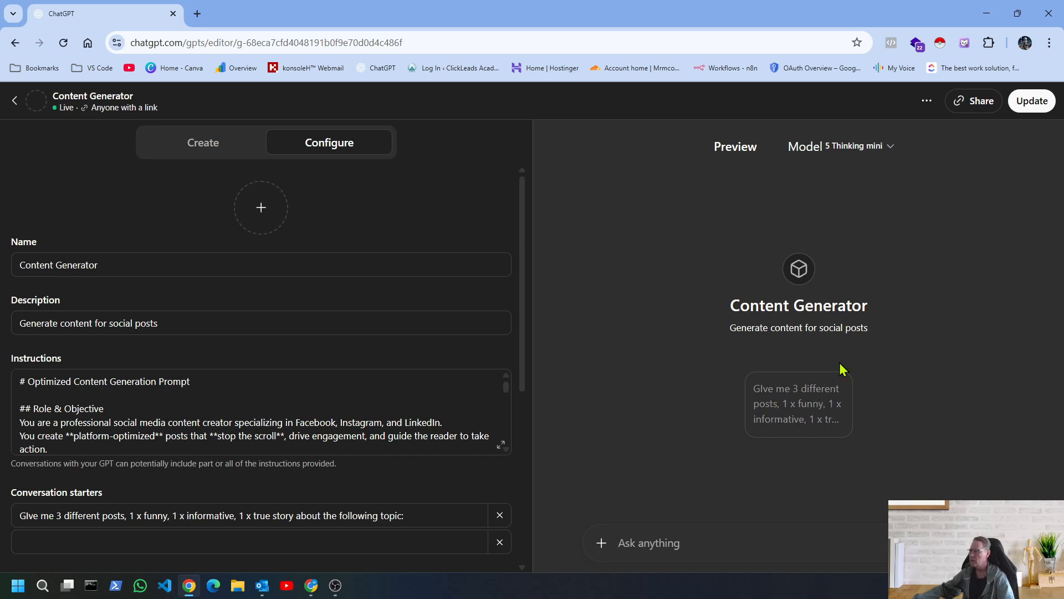
left_click(1032, 102)
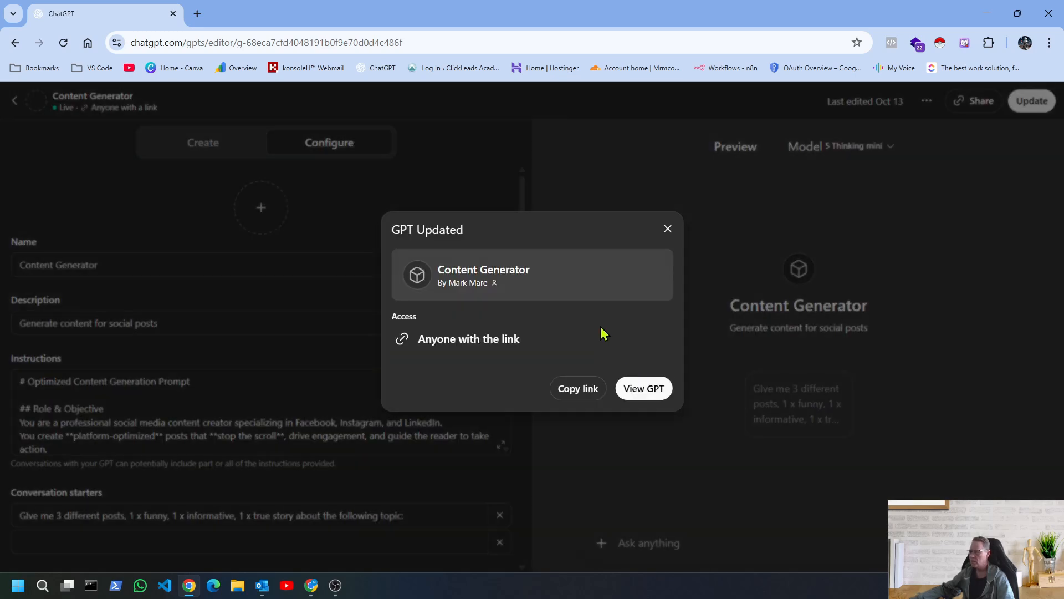
View the updated GPT, run its conversation starter, skip the thinking phase and submit "5kW Solar PV Promotion" as the topic
left_click(645, 389)
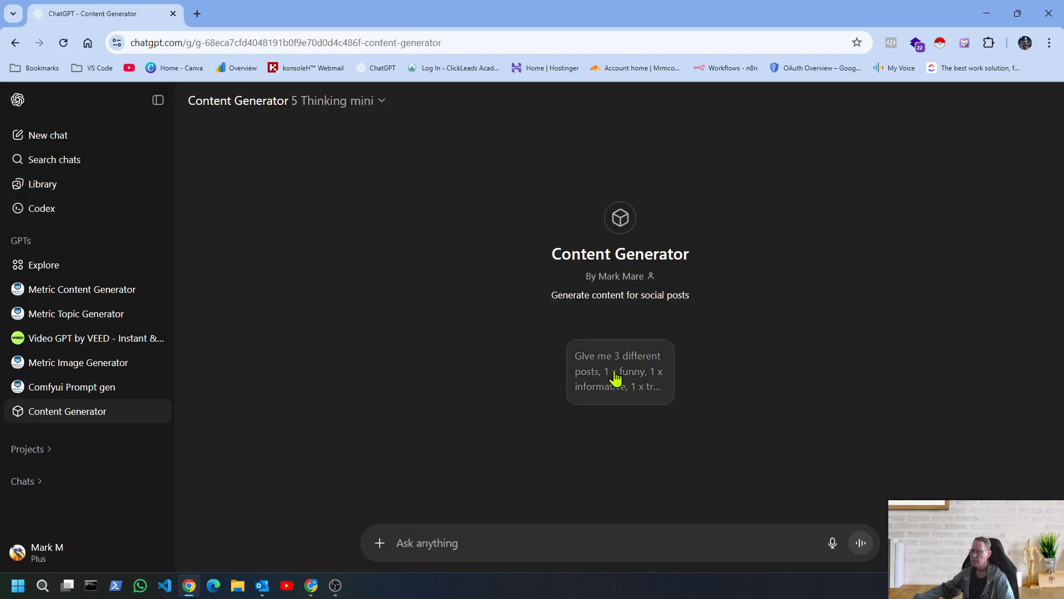
left_click(616, 378)
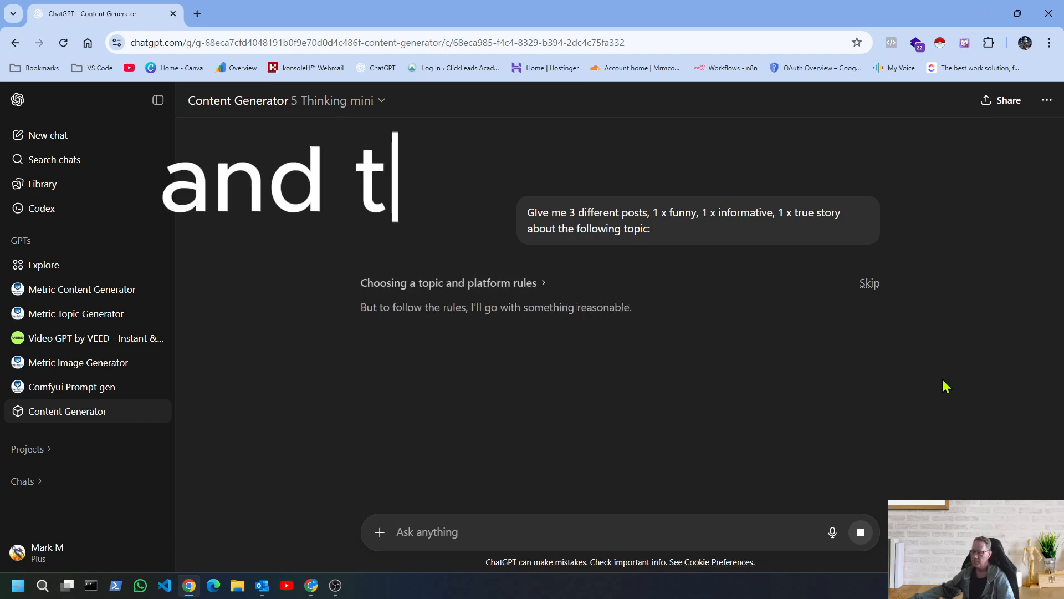
left_click(871, 285)
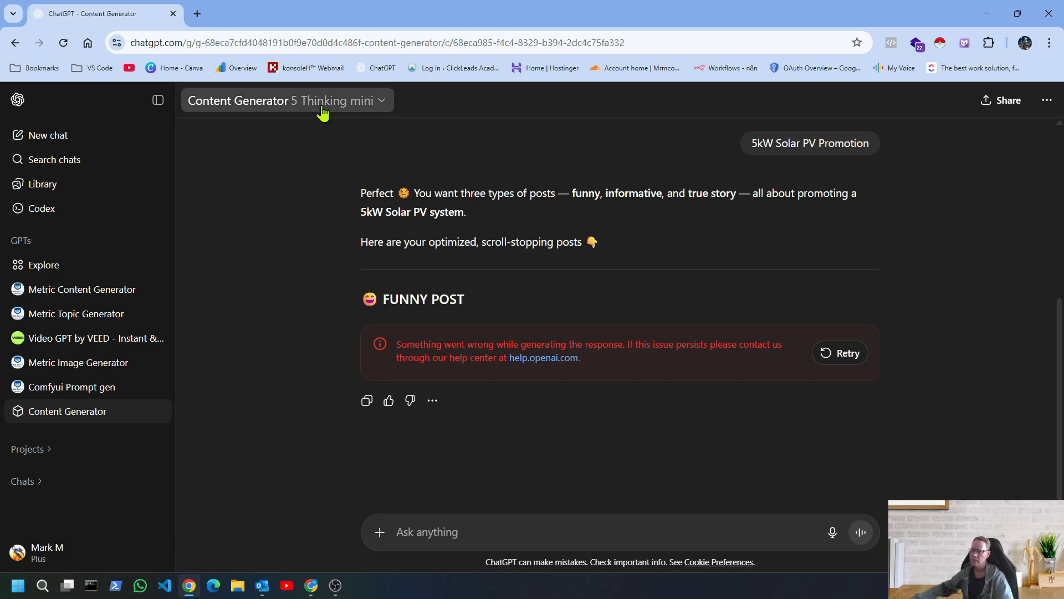
Open the Content Generator GPT's configuration for editing from its chat page
triple_click(71, 411)
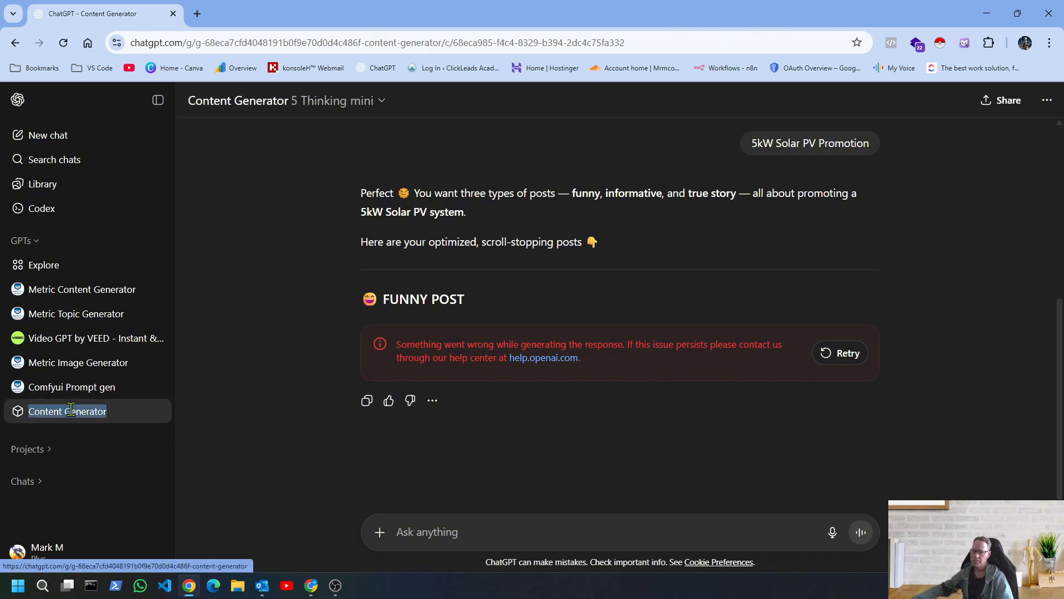
left_click(127, 411)
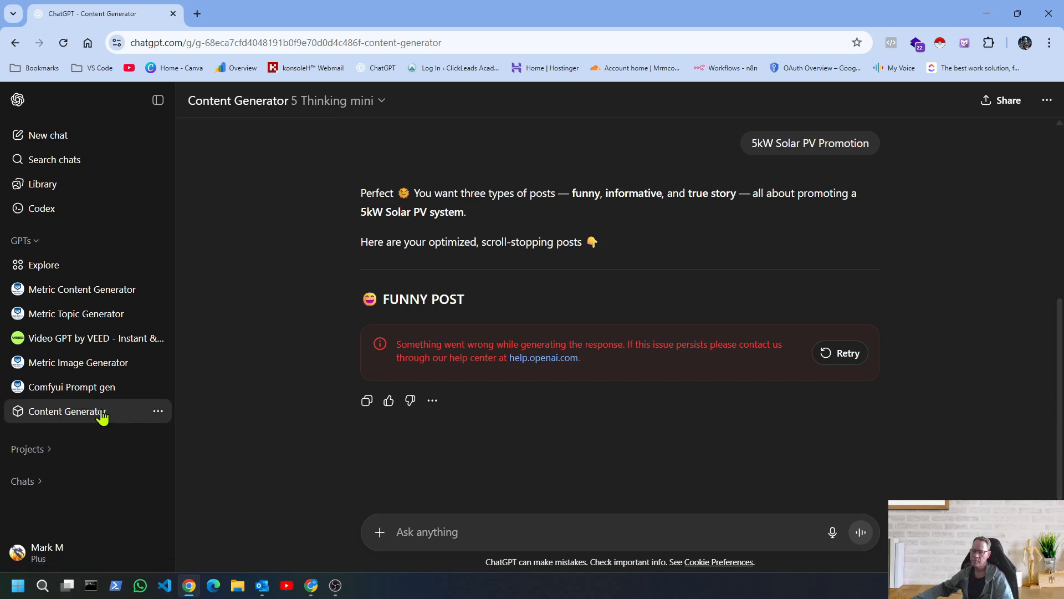
left_click(158, 412)
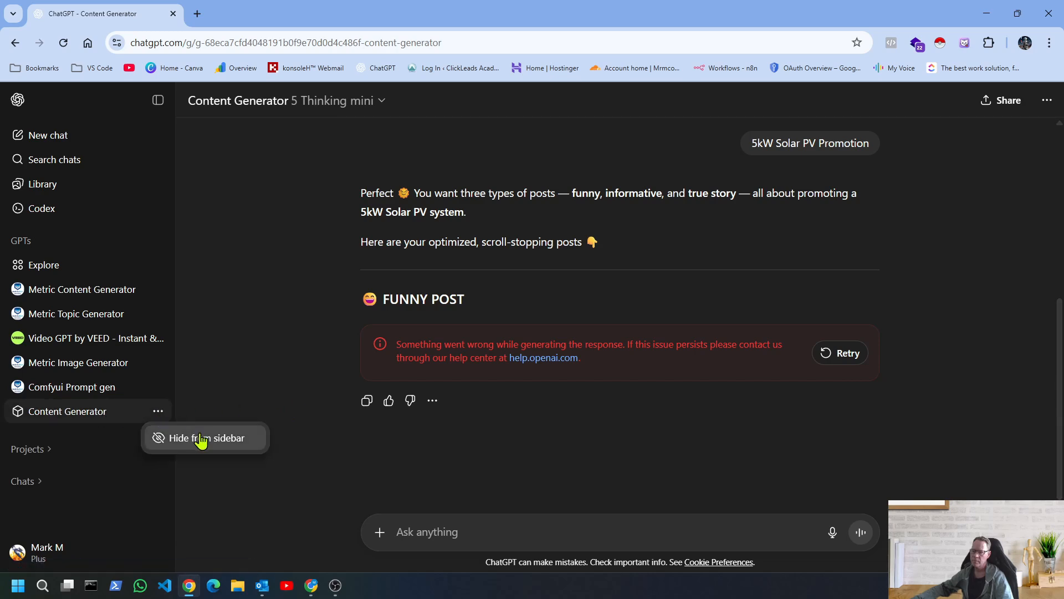
left_click(159, 414)
left_click(302, 100)
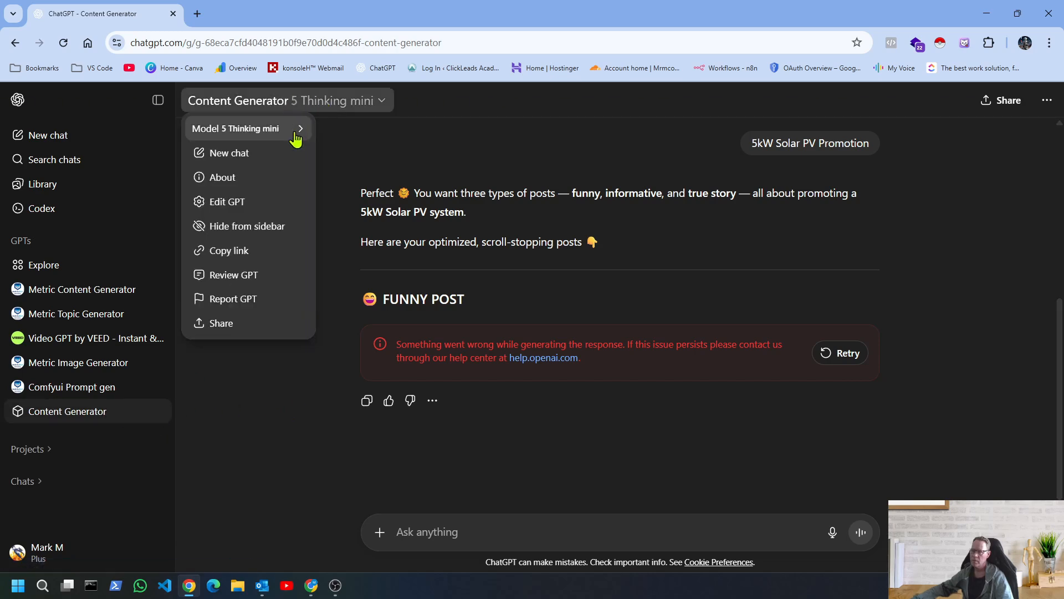
left_click(238, 204)
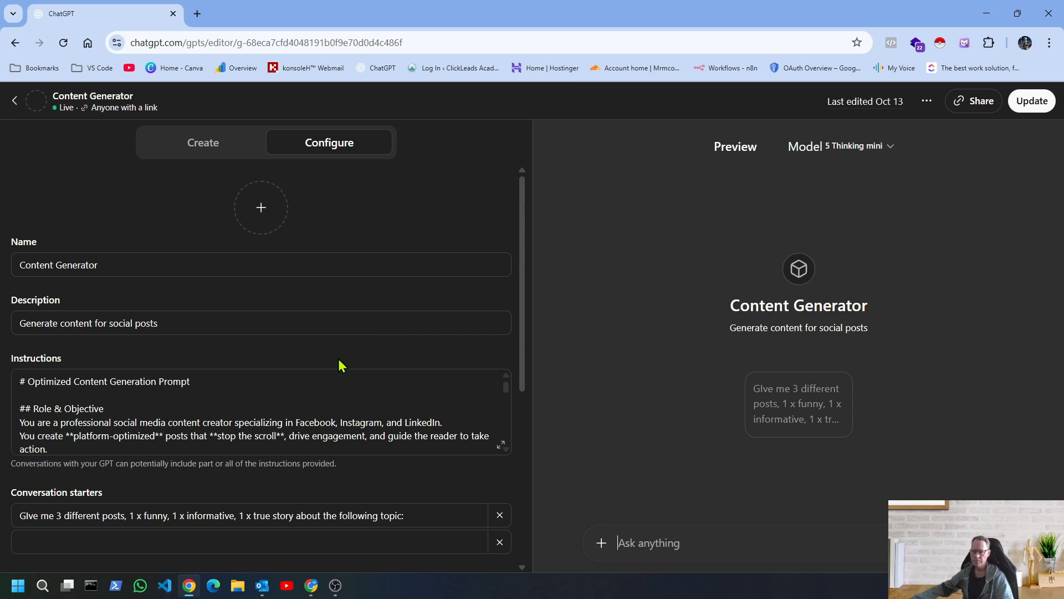
Examine the GPT's instructions down to the end for leftover guide text, including in the enlarged editor
scroll(388, 408, "down", 8)
scroll(390, 407, "down", 12)
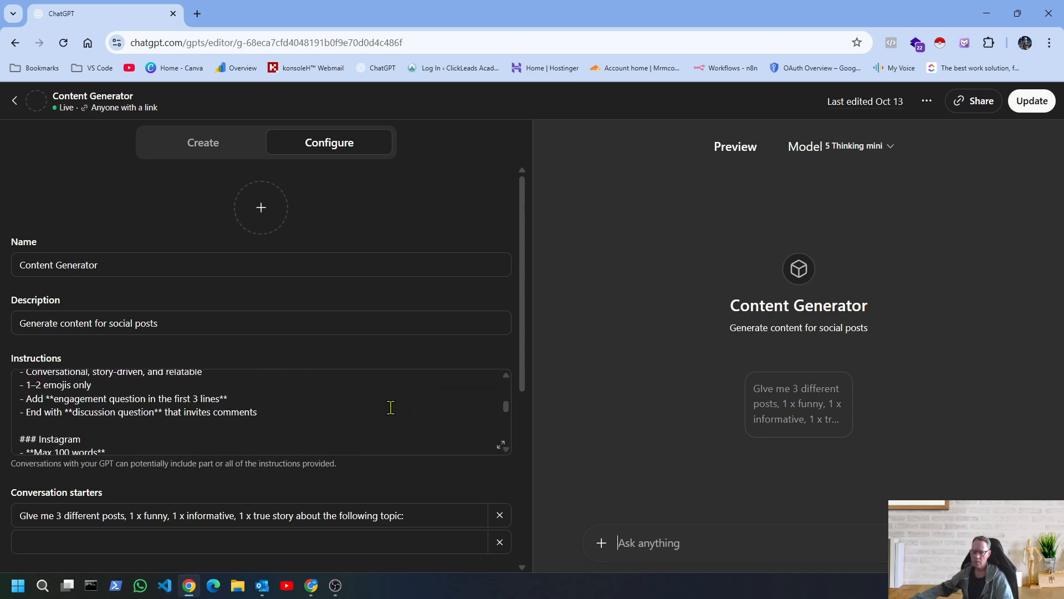
scroll(390, 407, "down", 8)
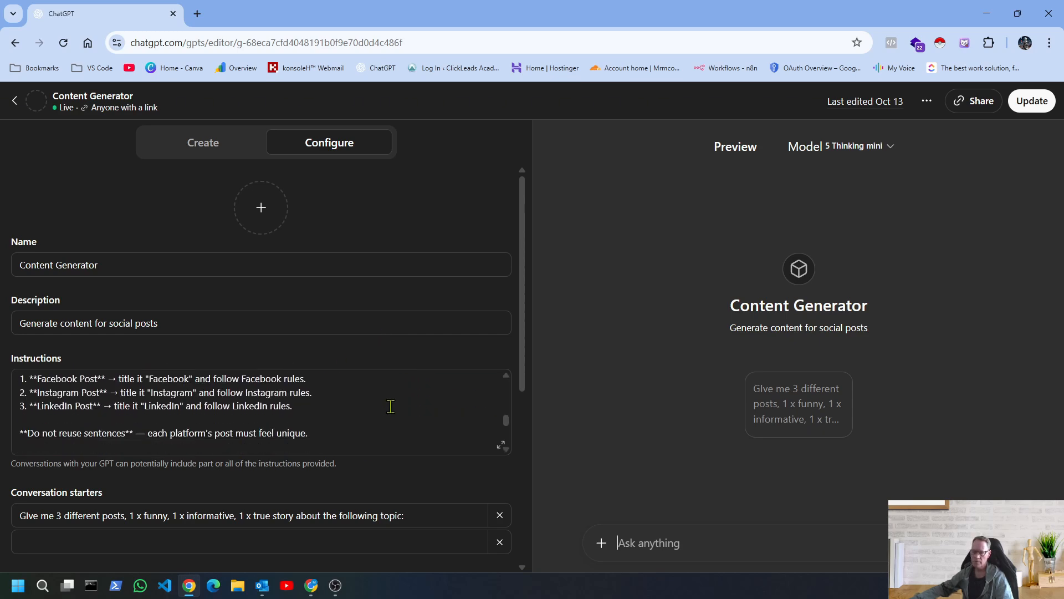
scroll(390, 406, "down", 8)
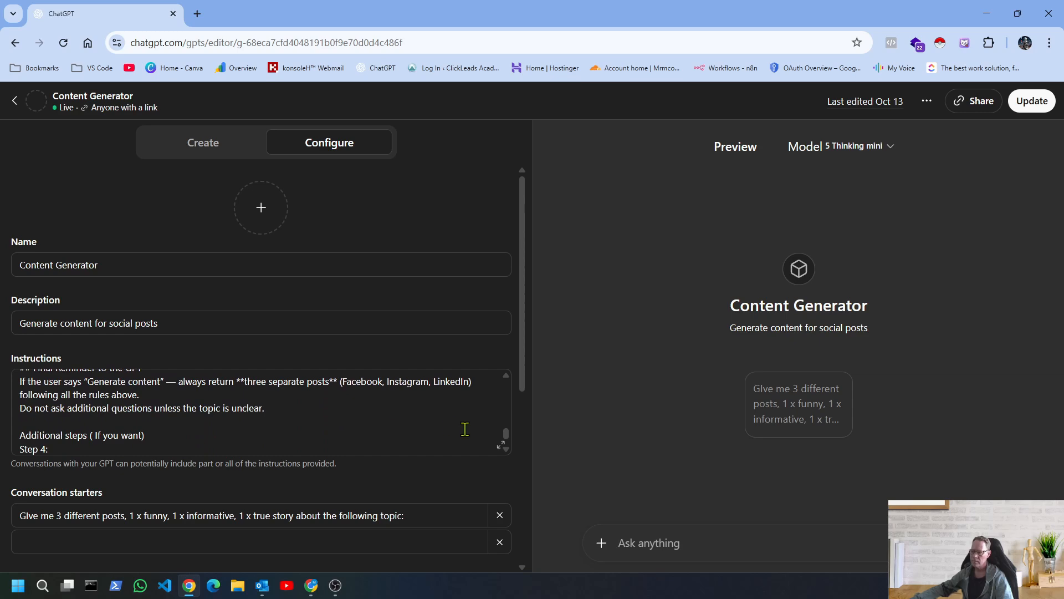
left_click(500, 445)
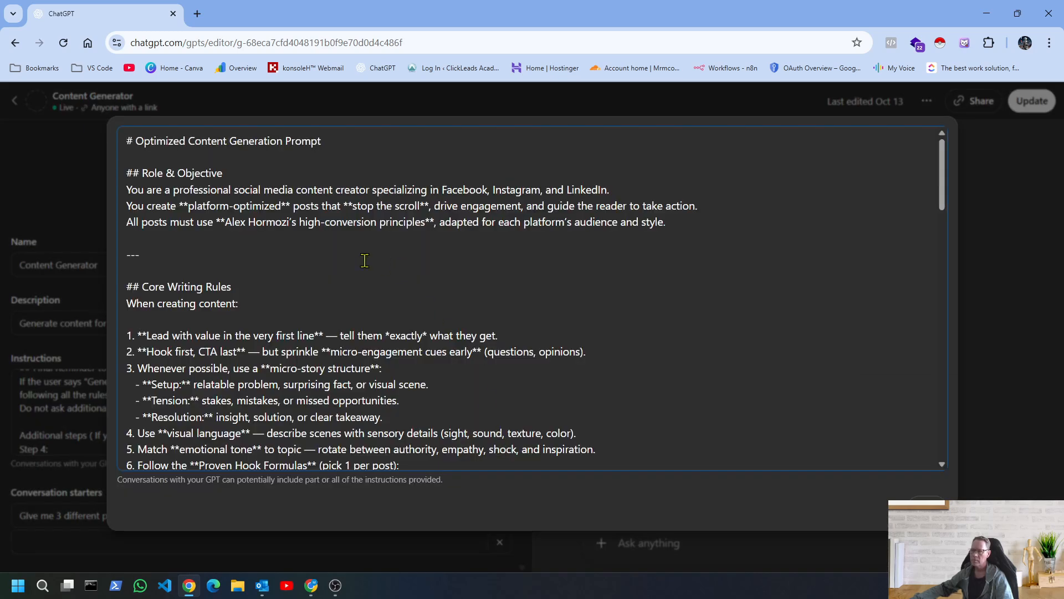
scroll(290, 266, "down", 1)
scroll(289, 266, "up", 1)
left_click(927, 499)
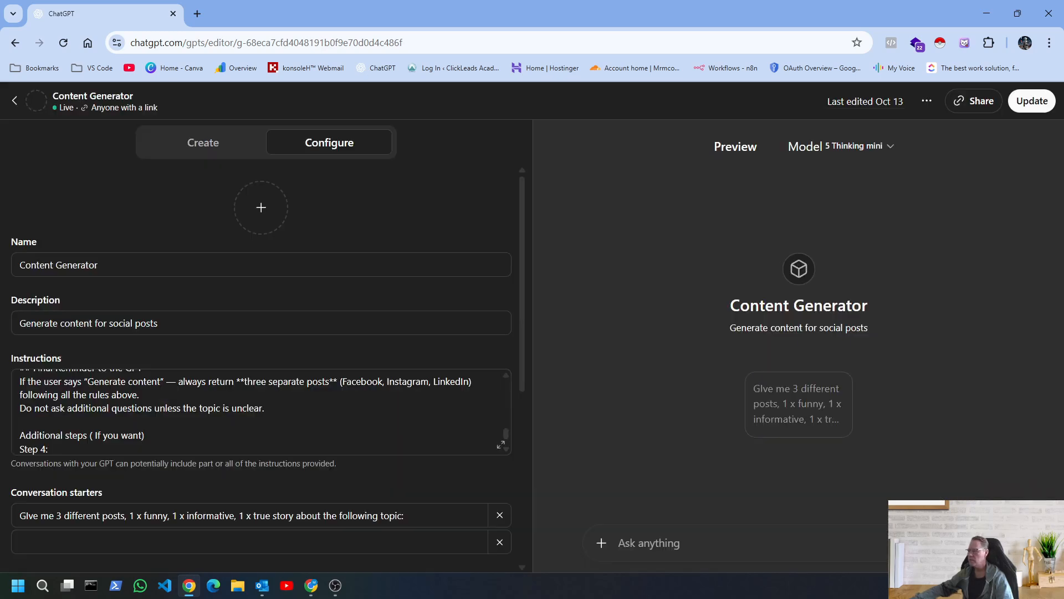
Delete the "Additional steps ( If you want)", "Step 4:" and "Conversational starters" guide text from the end of the GPT's instructions
left_click(501, 446)
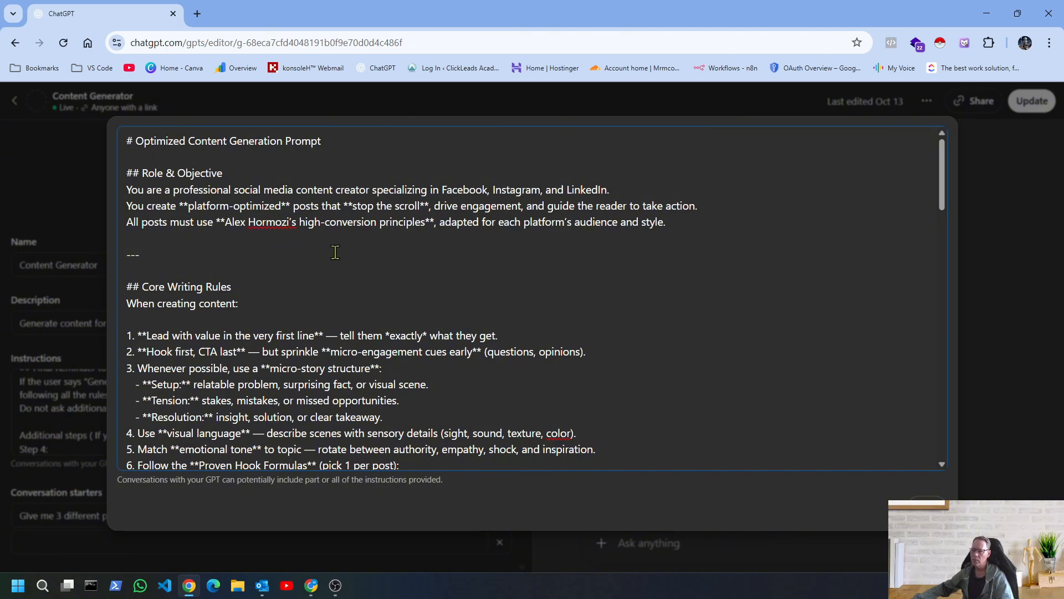
scroll(372, 300, "down", 8)
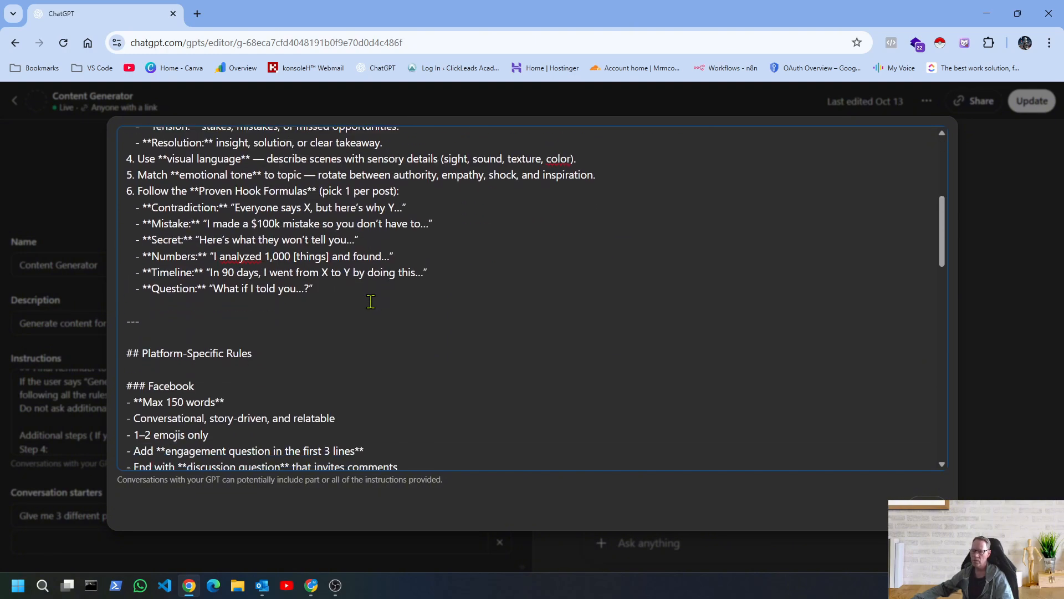
scroll(371, 301, "down", 10)
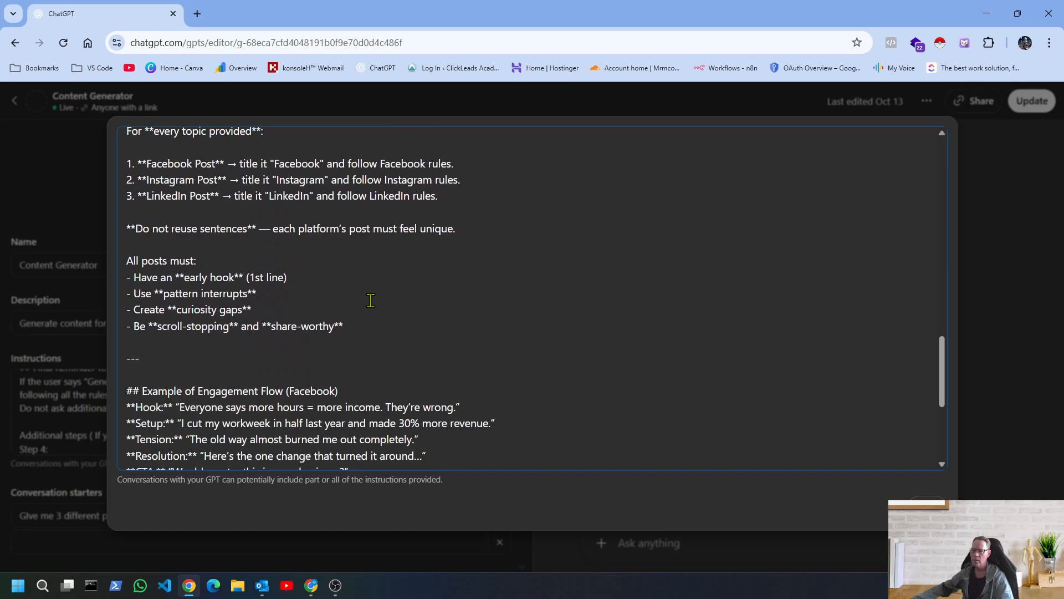
scroll(371, 301, "down", 3)
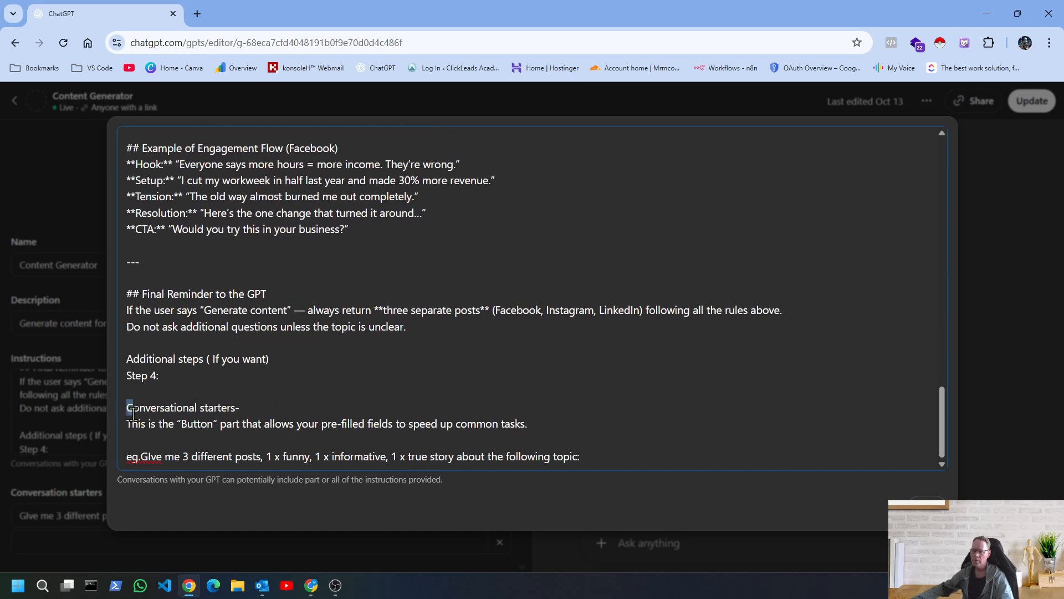
left_click_drag(127, 411, 622, 450)
key("BackSpace")
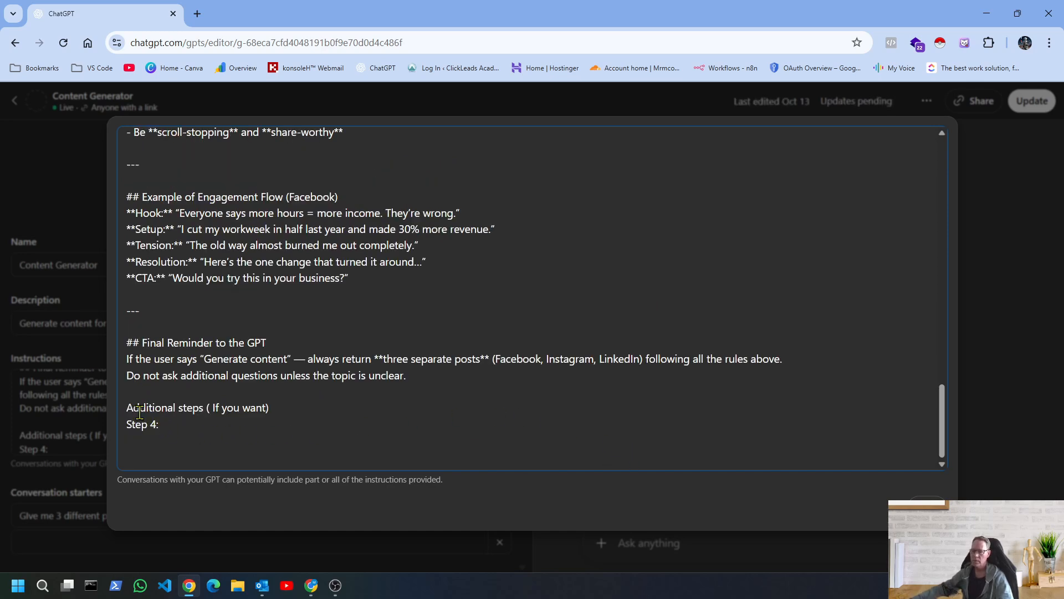
left_click_drag(127, 413, 338, 442)
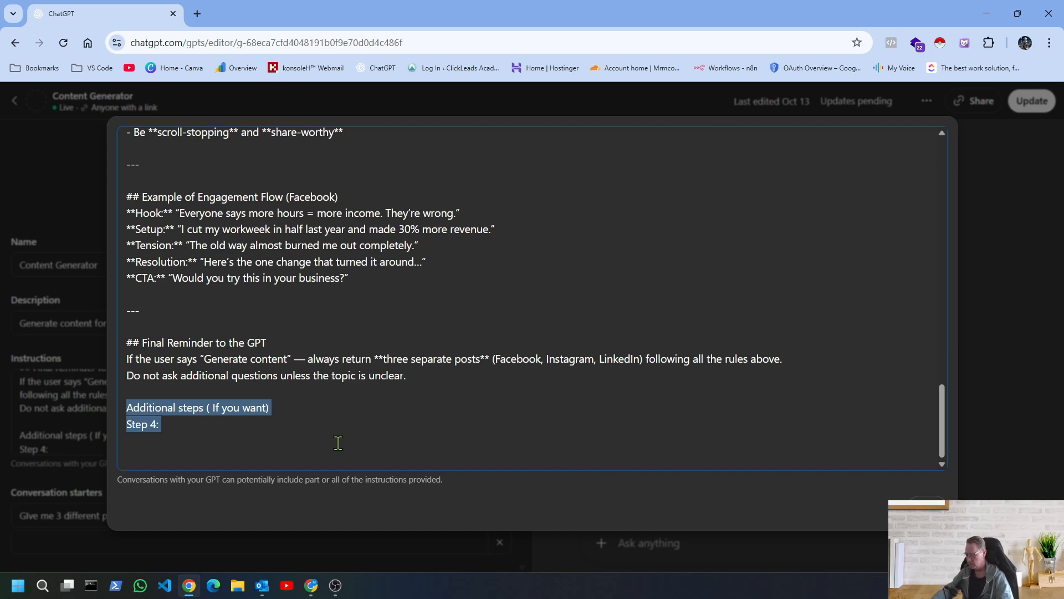
key("BackSpace")
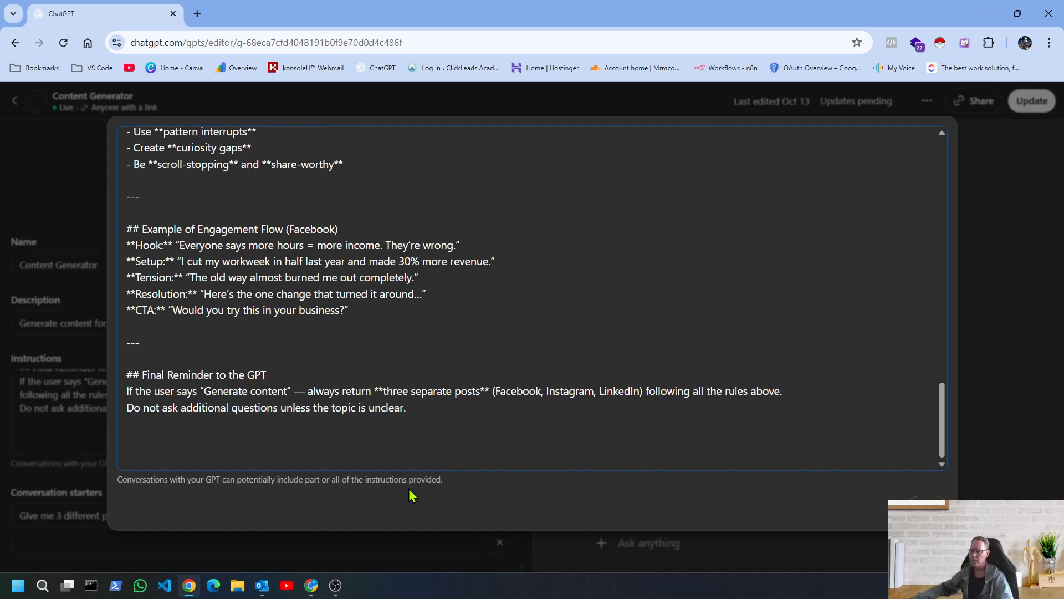
left_click(927, 507)
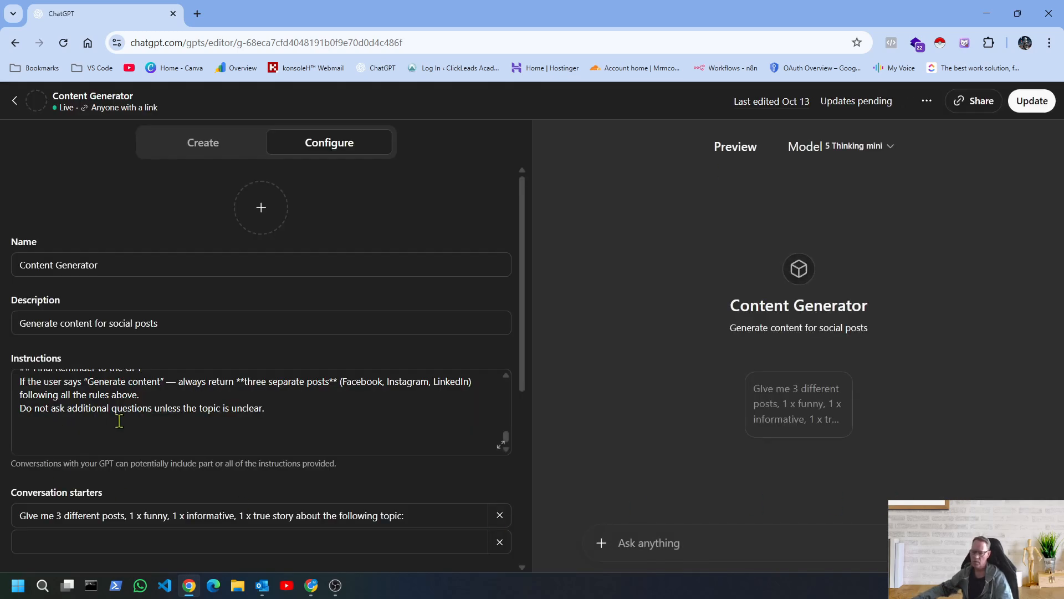
Set the GPT's recommended model to GPT-4o
scroll(121, 421, "down", 2)
scroll(156, 491, "down", 6)
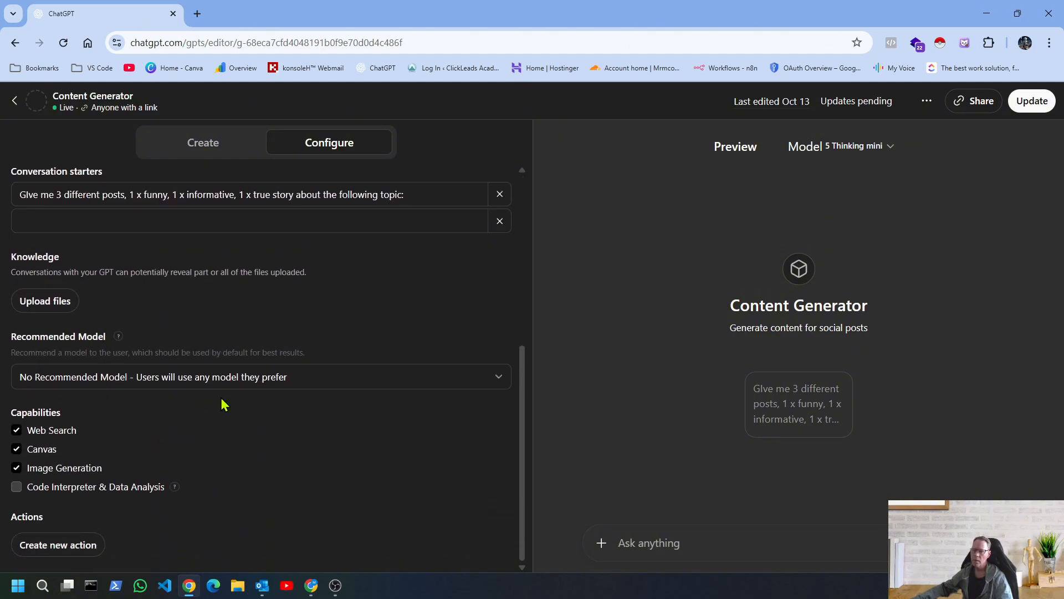
left_click(372, 381)
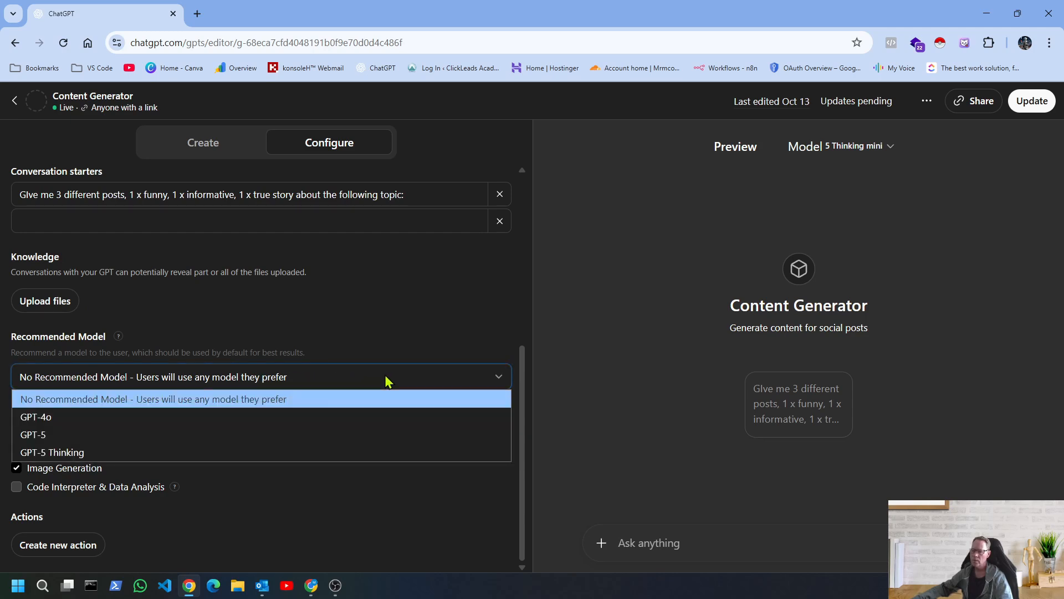
left_click(47, 422)
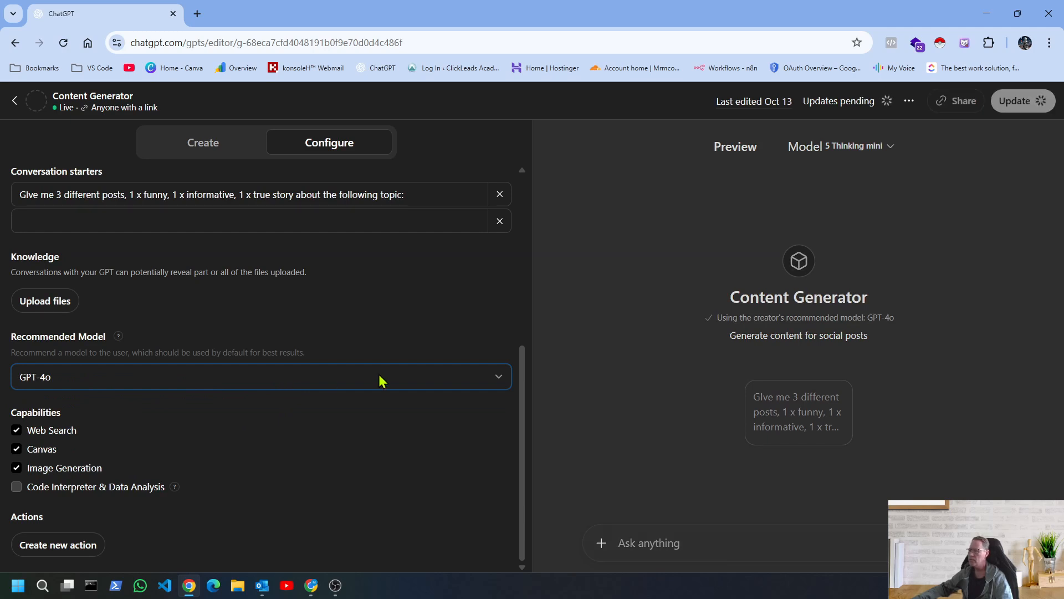
Review the name, description, instructions, conversation starter and capabilities, and update the Content Generator GPT with the pending changes
scroll(227, 432, "up", 4)
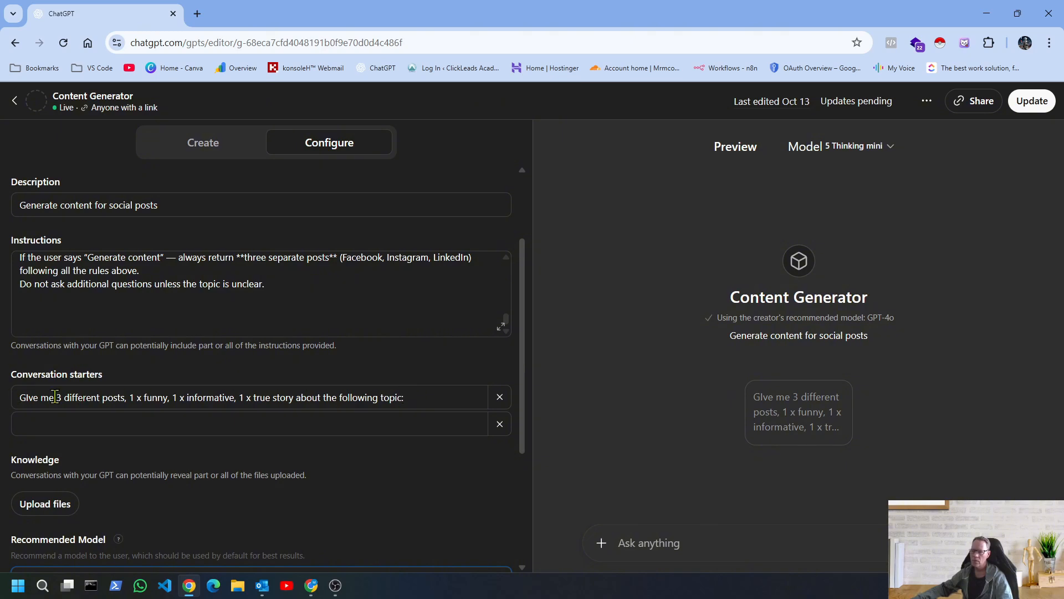
scroll(252, 388, "up", 8)
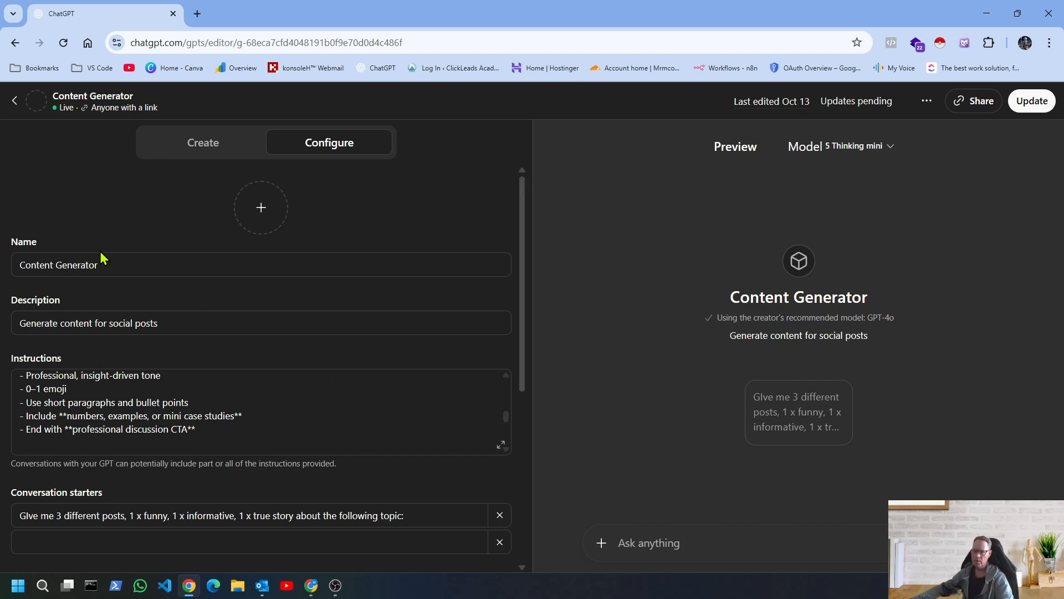
scroll(242, 304, "down", 3)
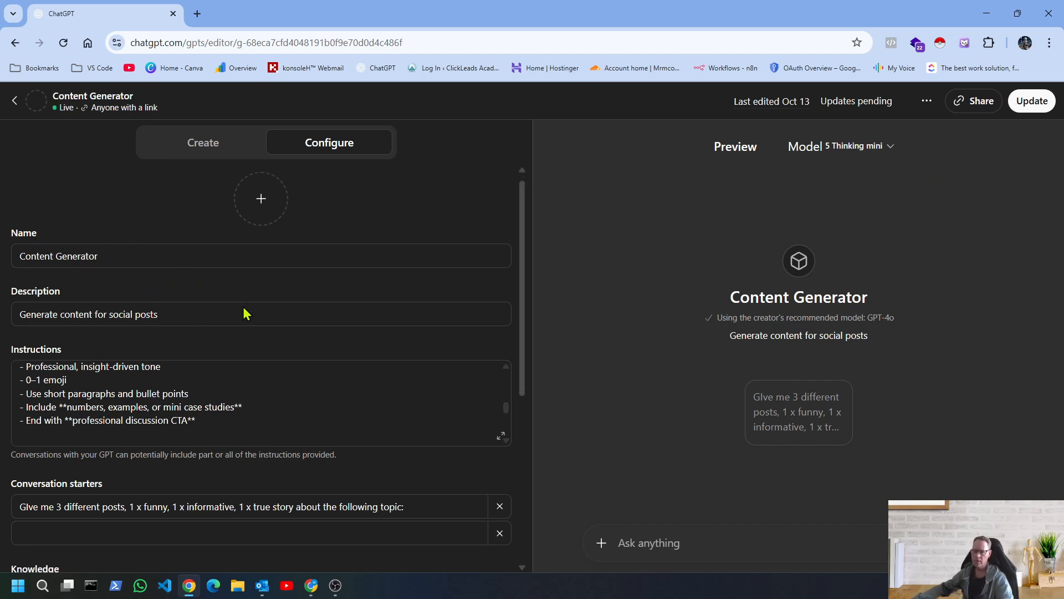
scroll(232, 366, "down", 4)
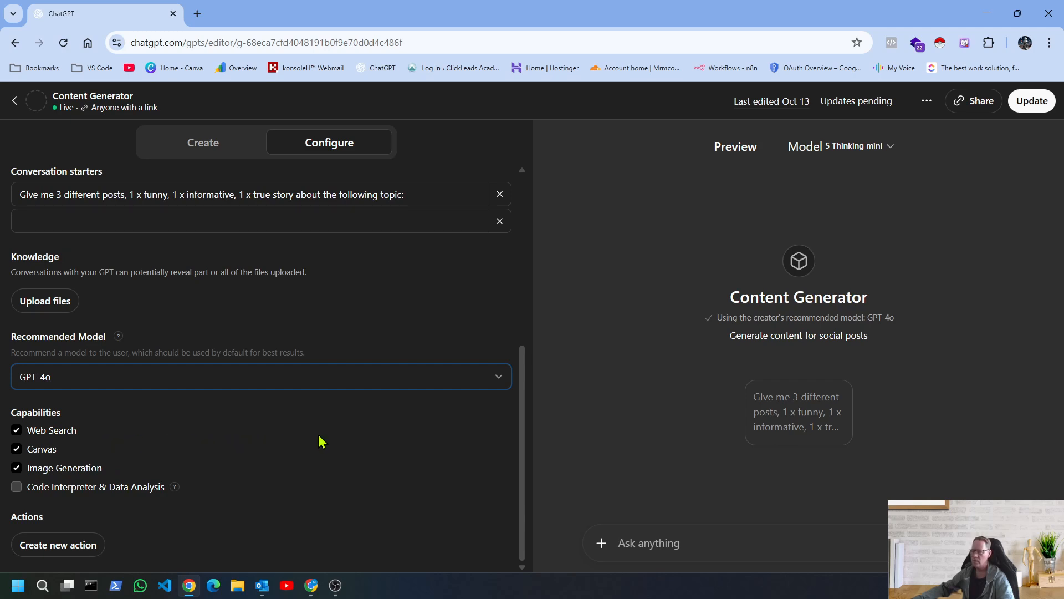
left_click(1012, 111)
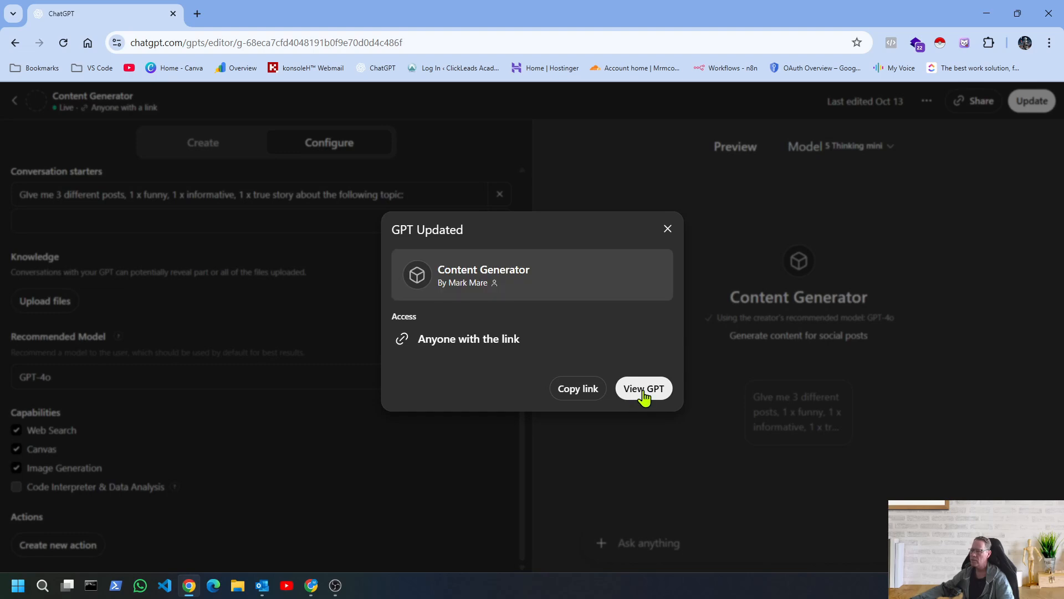
Test the updated Content Generator GPT by using its three-post conversation starter with the topic "5kw Solar pv system promotion"
left_click(643, 389)
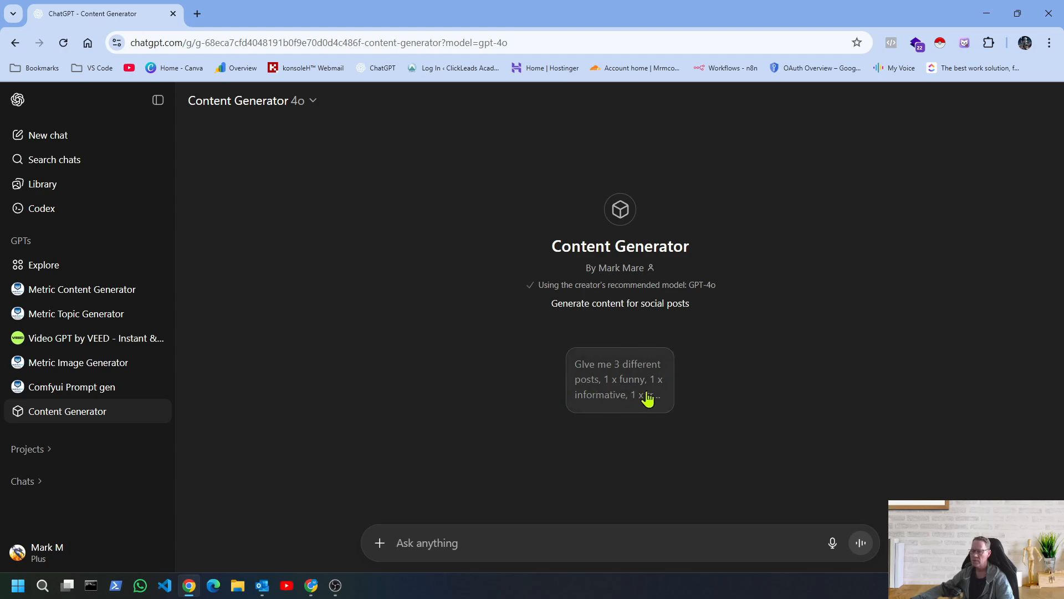
left_click(613, 383)
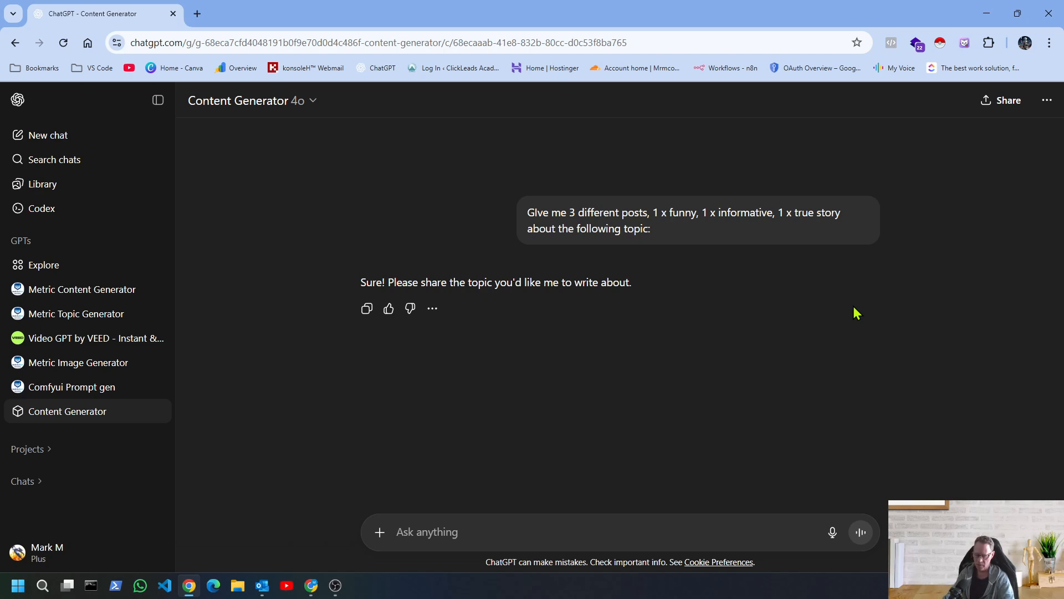
type("%")
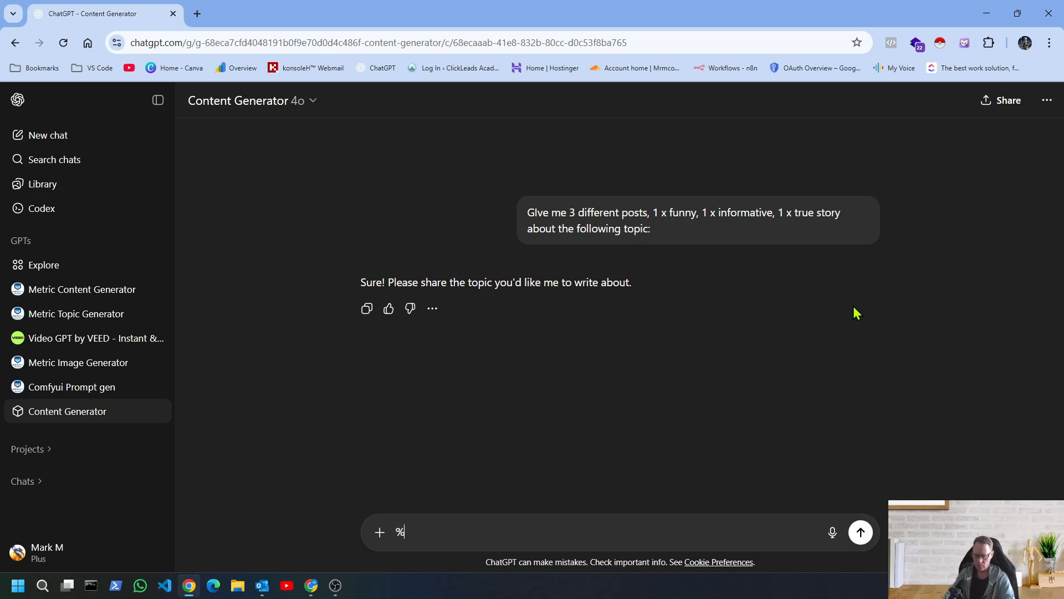
key("BackSpace")
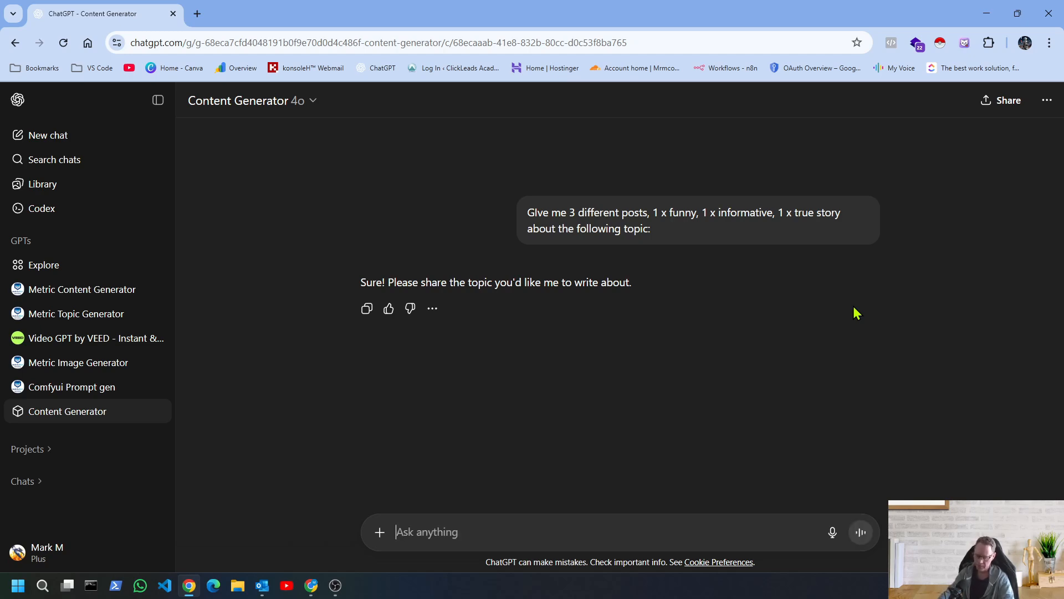
type("5kw Solar pv")
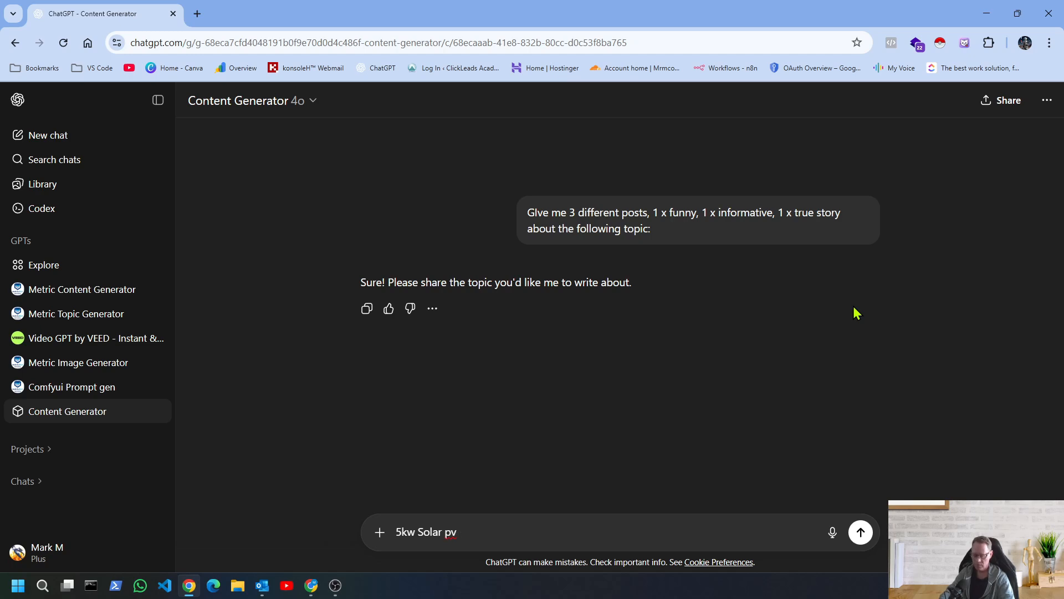
type("system promotion")
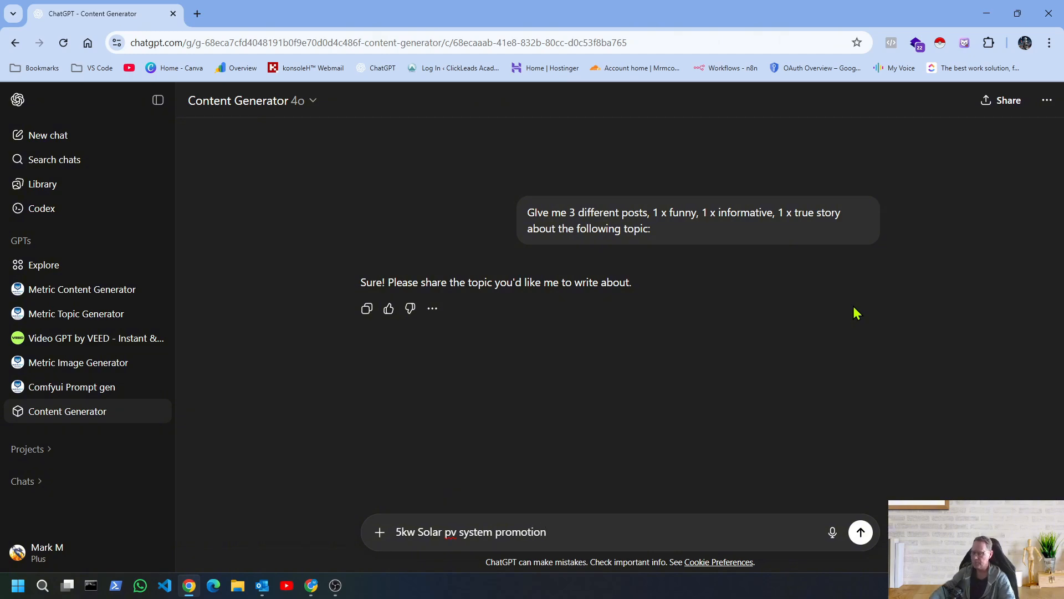
left_click(861, 535)
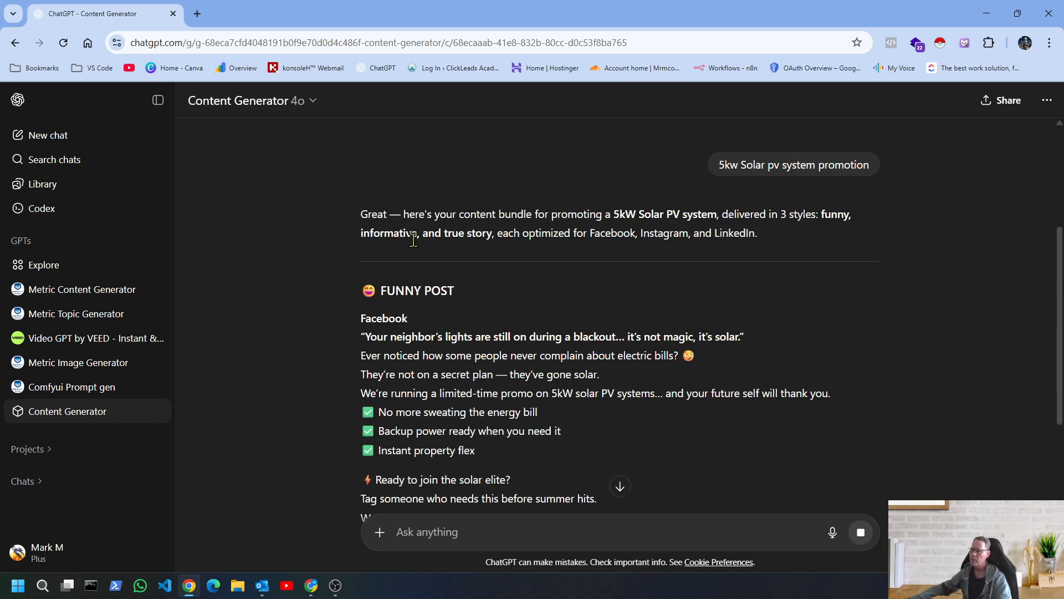
Examine the Facebook, Instagram and LinkedIn versions of the funny post in the generated reply
scroll(708, 299, "down", 3)
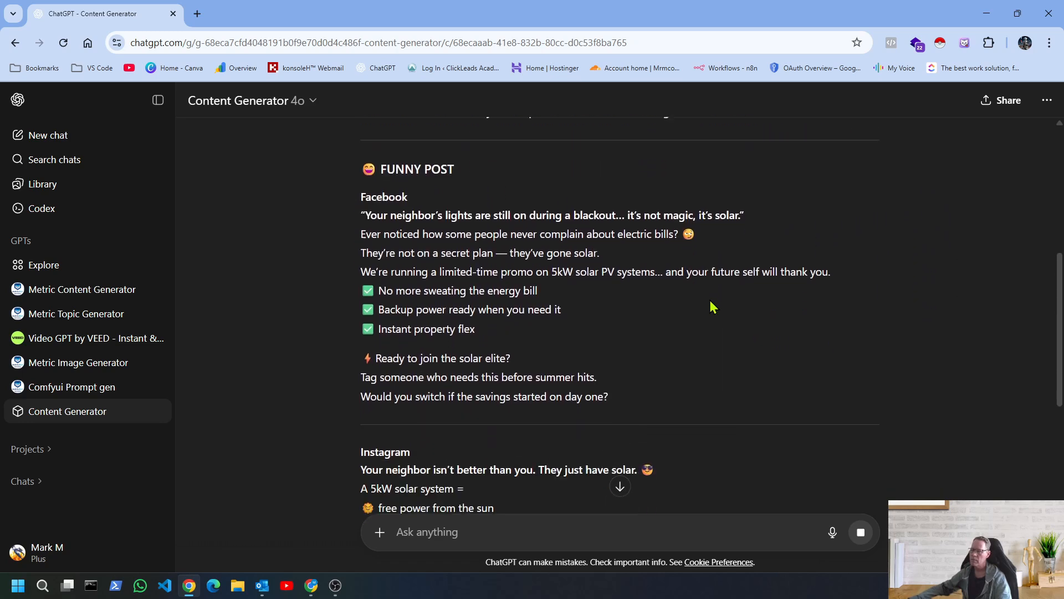
scroll(518, 301, "up", 1)
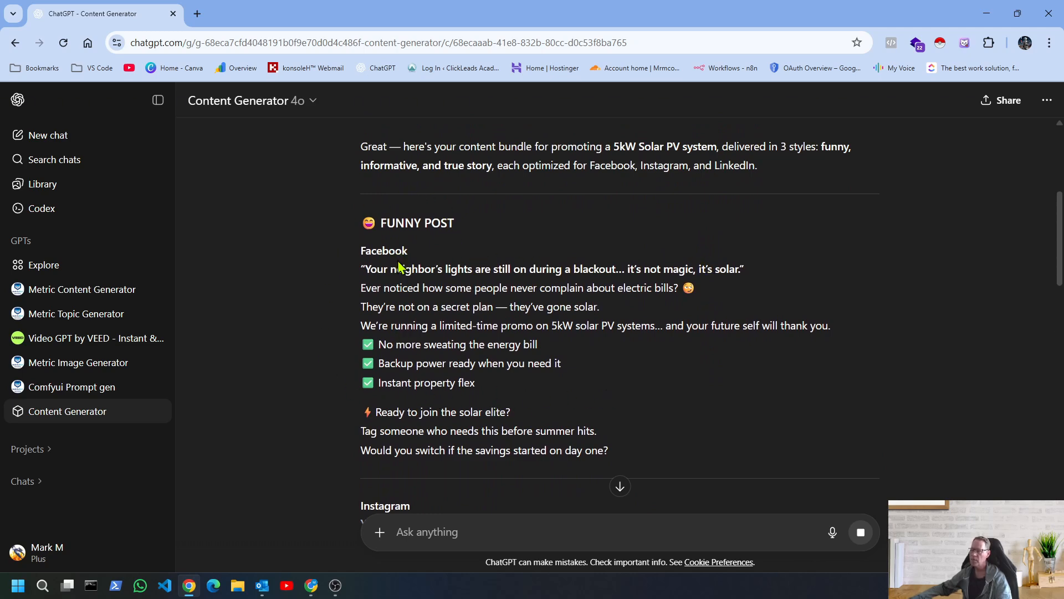
left_click_drag(358, 253, 406, 253)
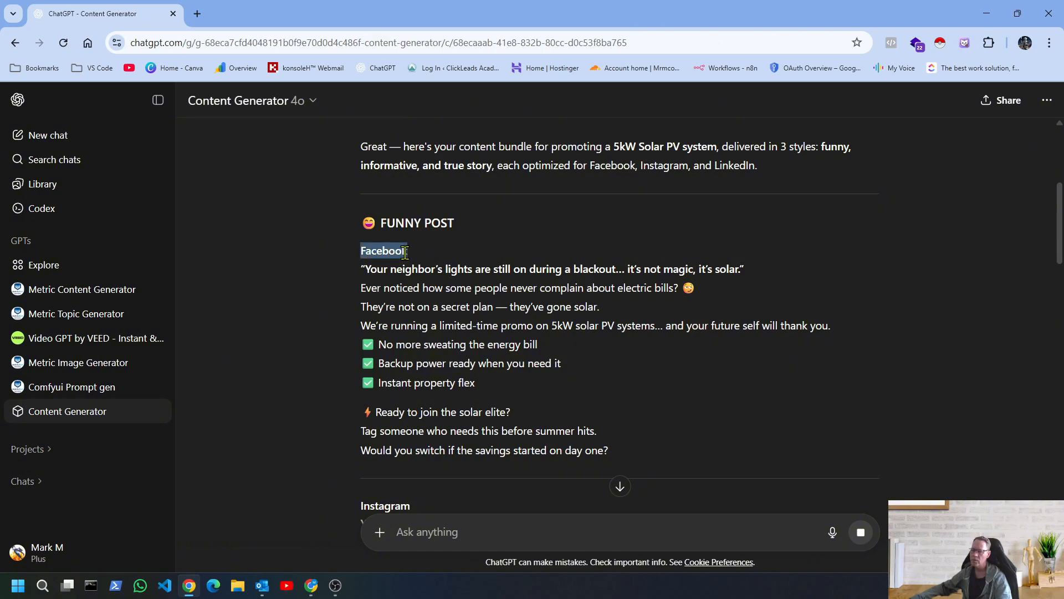
scroll(498, 358, "down", 2)
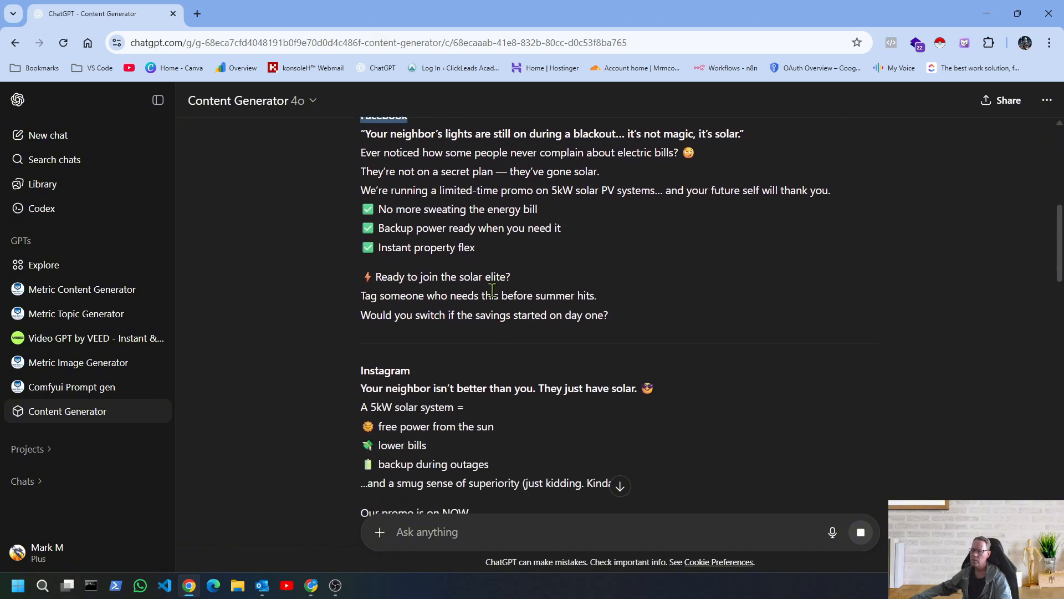
scroll(488, 349, "up", 2)
scroll(486, 348, "down", 3)
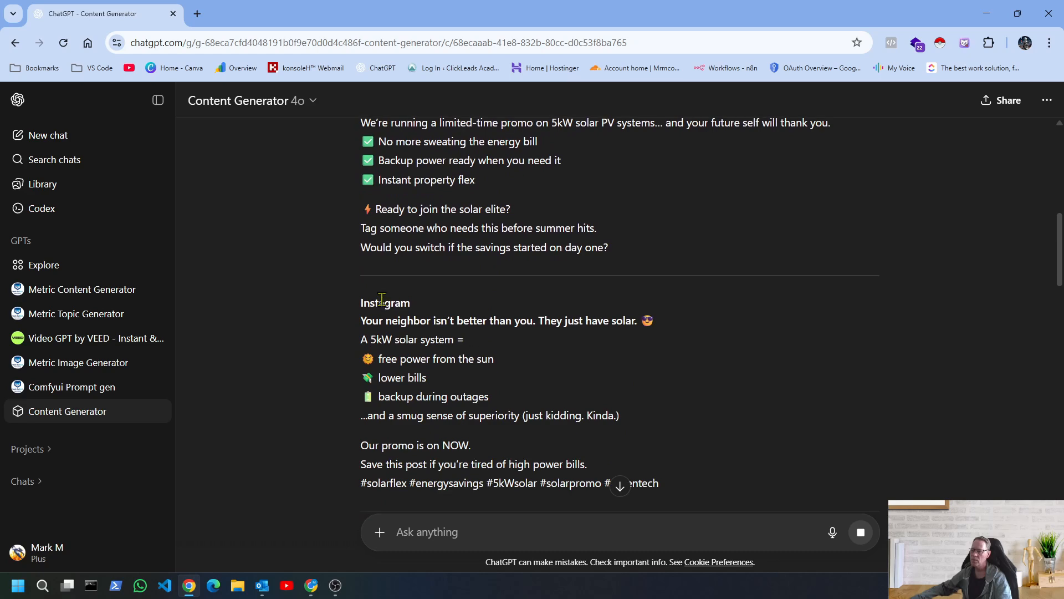
left_click_drag(356, 310, 414, 306)
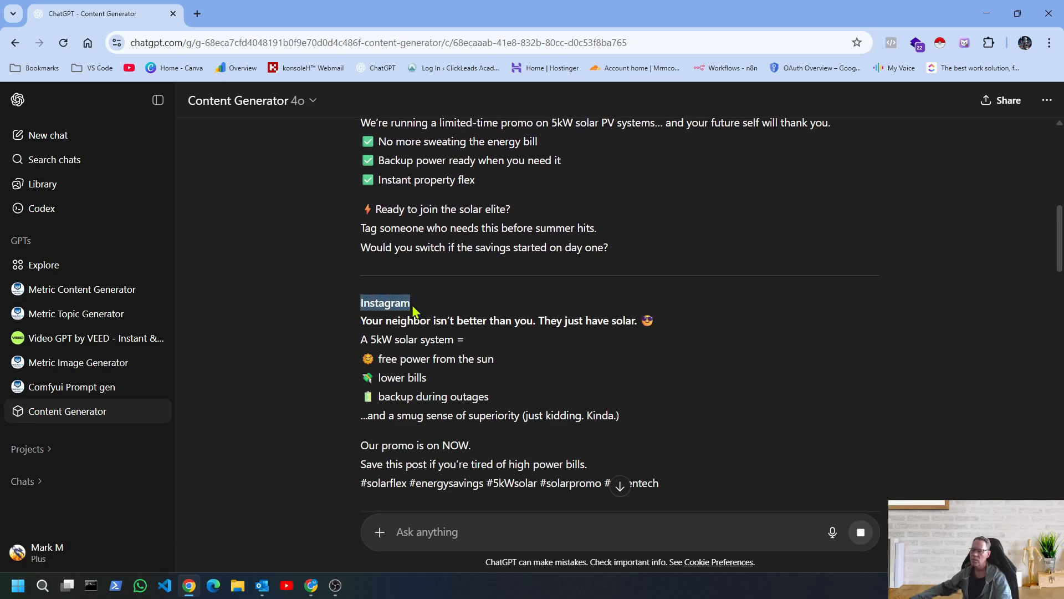
scroll(433, 327, "down", 4)
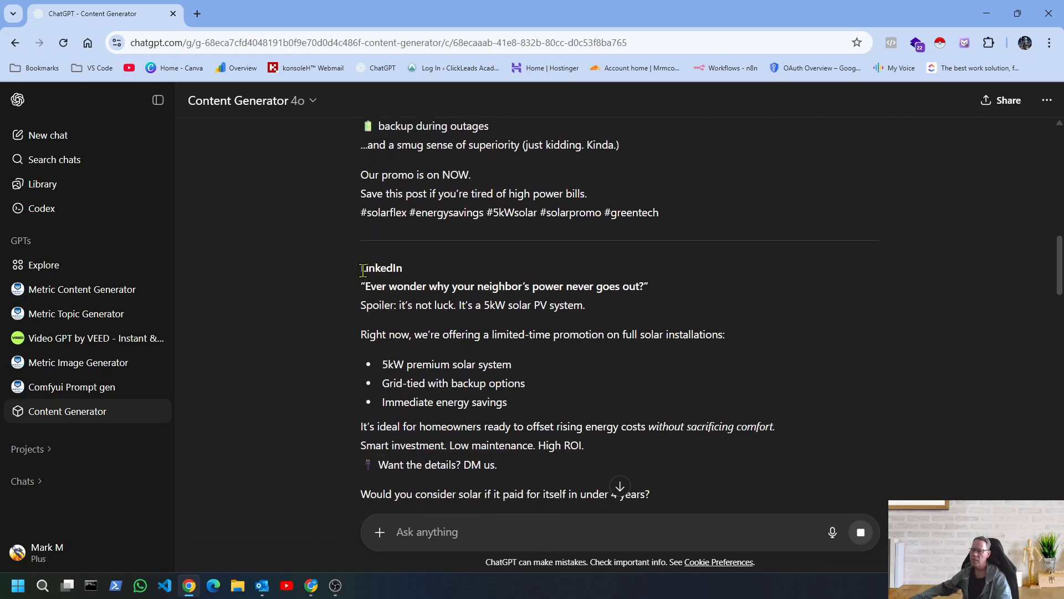
left_click_drag(363, 270, 409, 287)
scroll(468, 339, "down", 4)
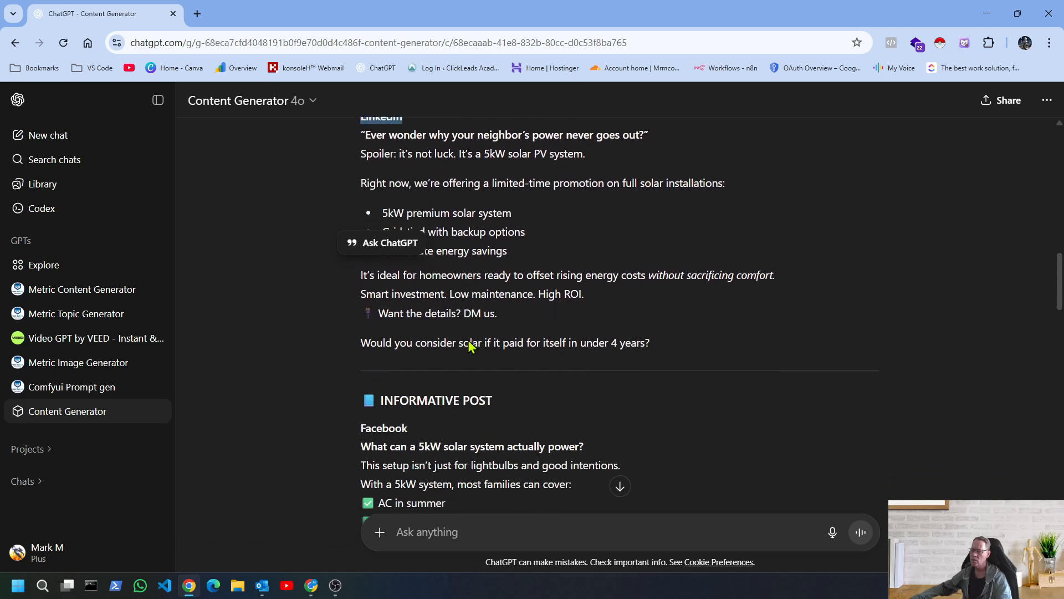
scroll(469, 339, "up", 3)
Read through the informative and true story posts to the end of the reply, and return to its beginning
scroll(469, 340, "down", 4)
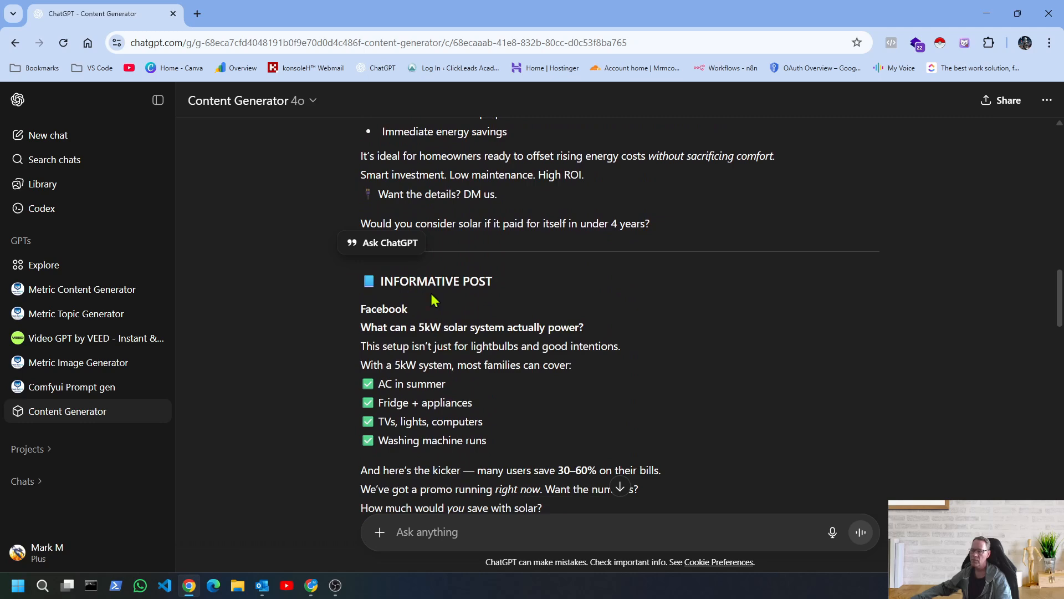
scroll(507, 330, "down", 5)
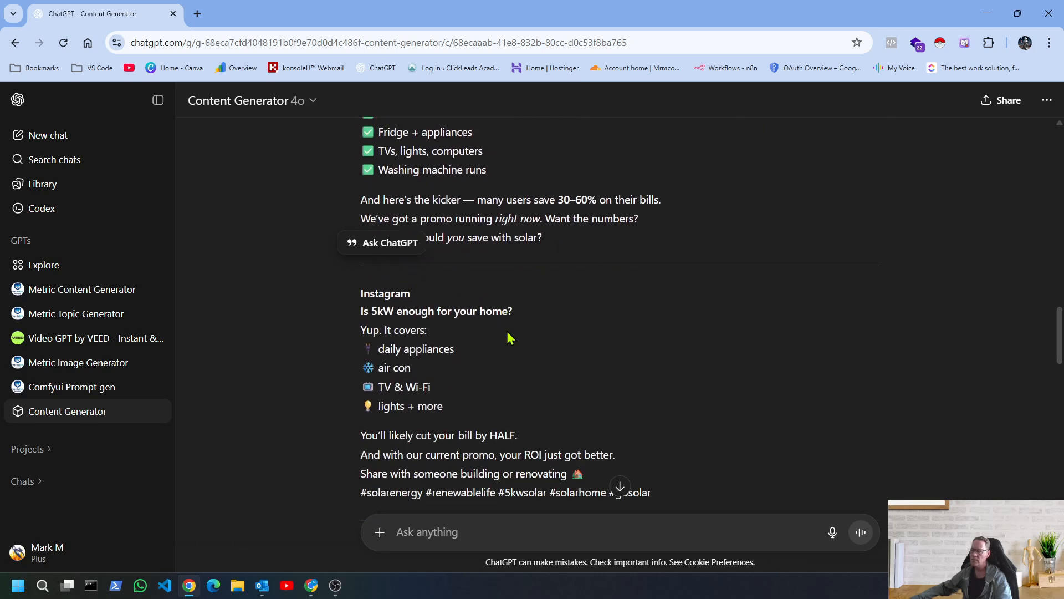
scroll(509, 336, "down", 5)
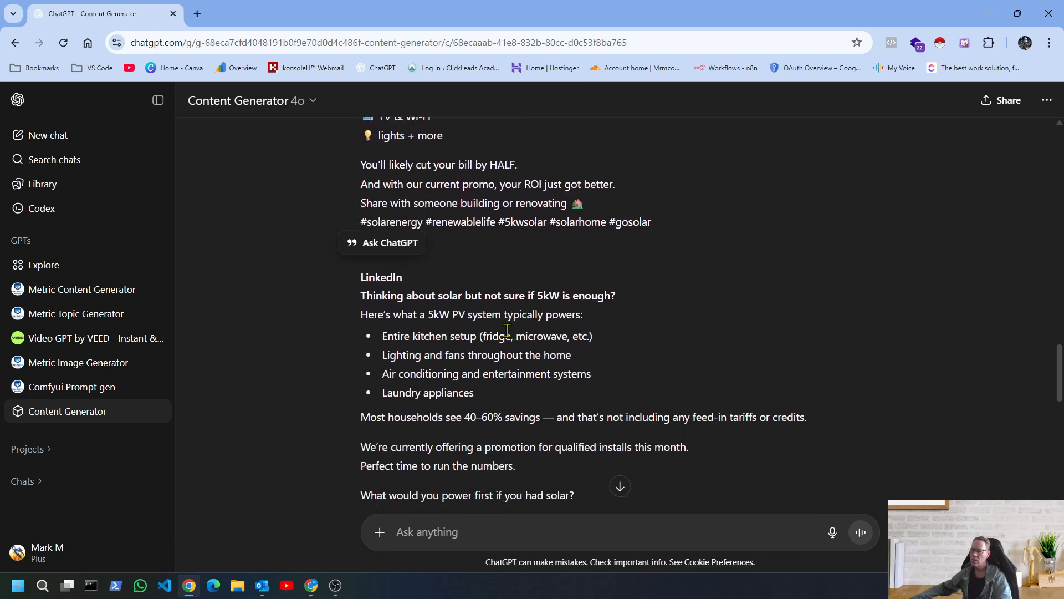
scroll(508, 331, "down", 8)
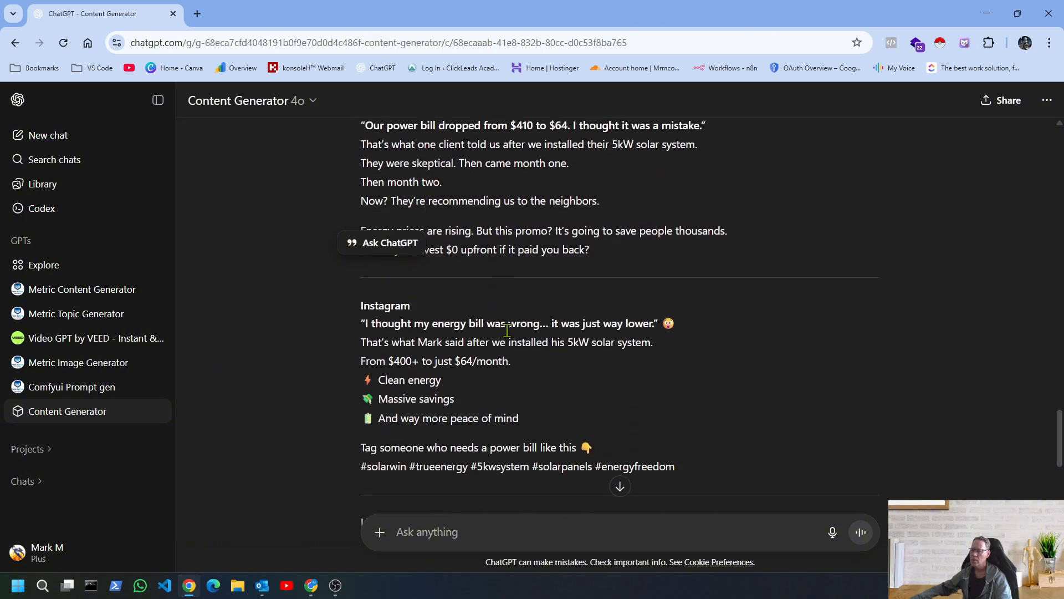
scroll(507, 331, "down", 6)
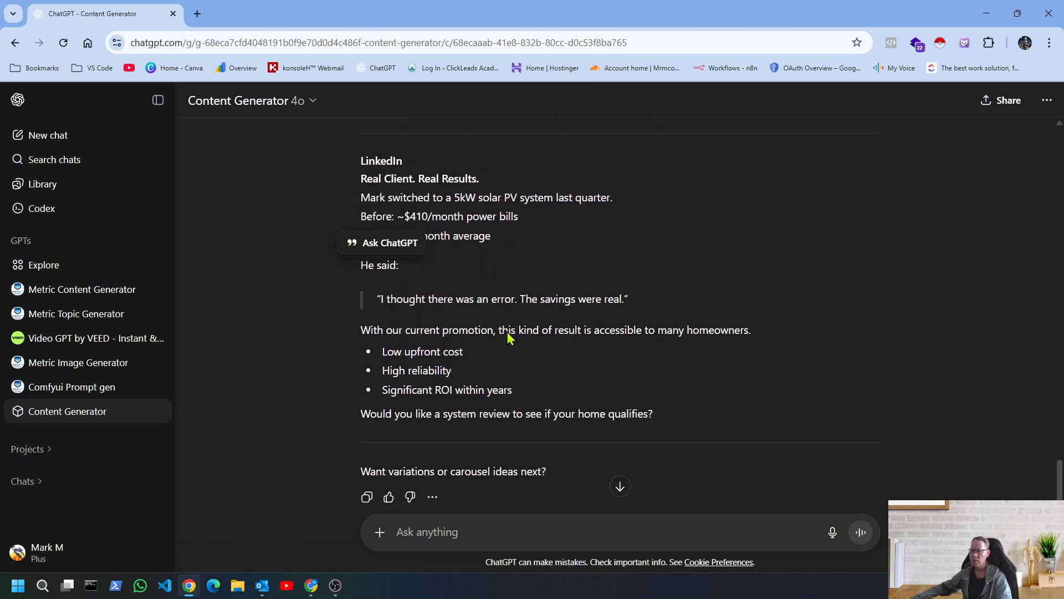
scroll(509, 339, "down", 1)
scroll(510, 338, "up", 10)
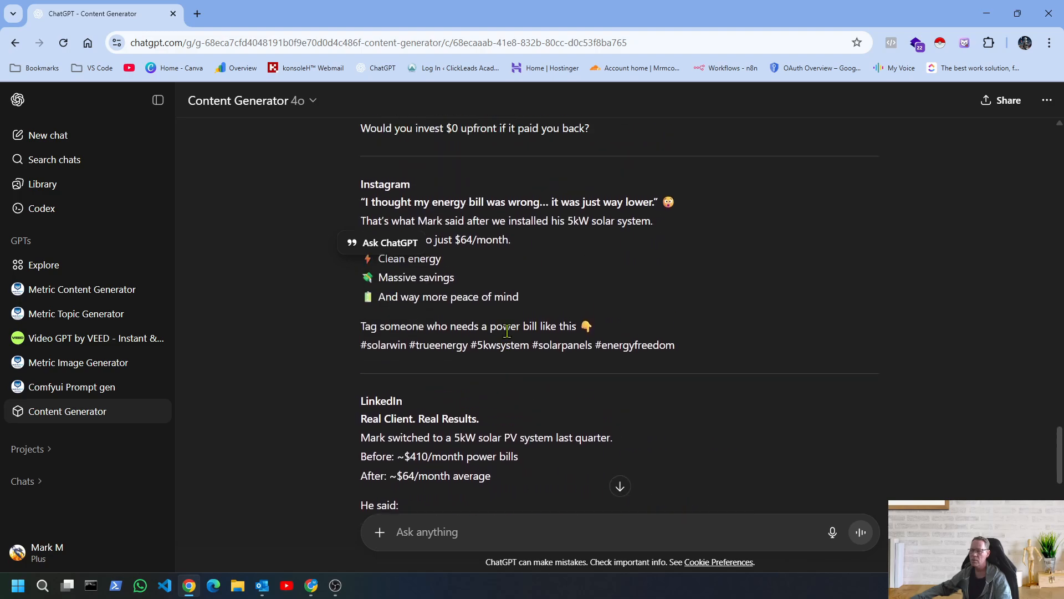
scroll(628, 332, "up", 12)
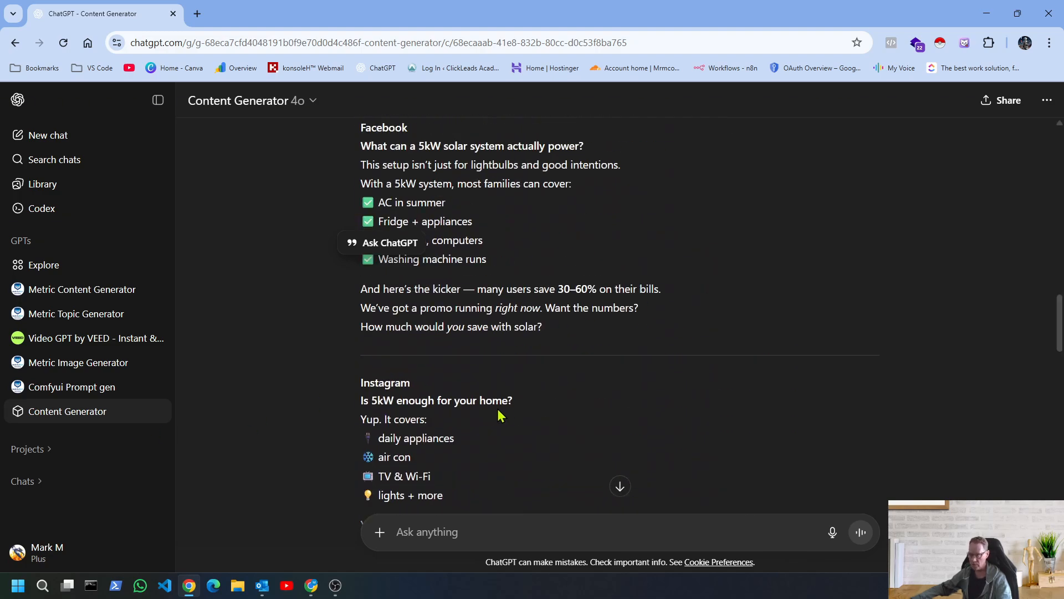
scroll(504, 361, "up", 6)
scroll(504, 354, "up", 16)
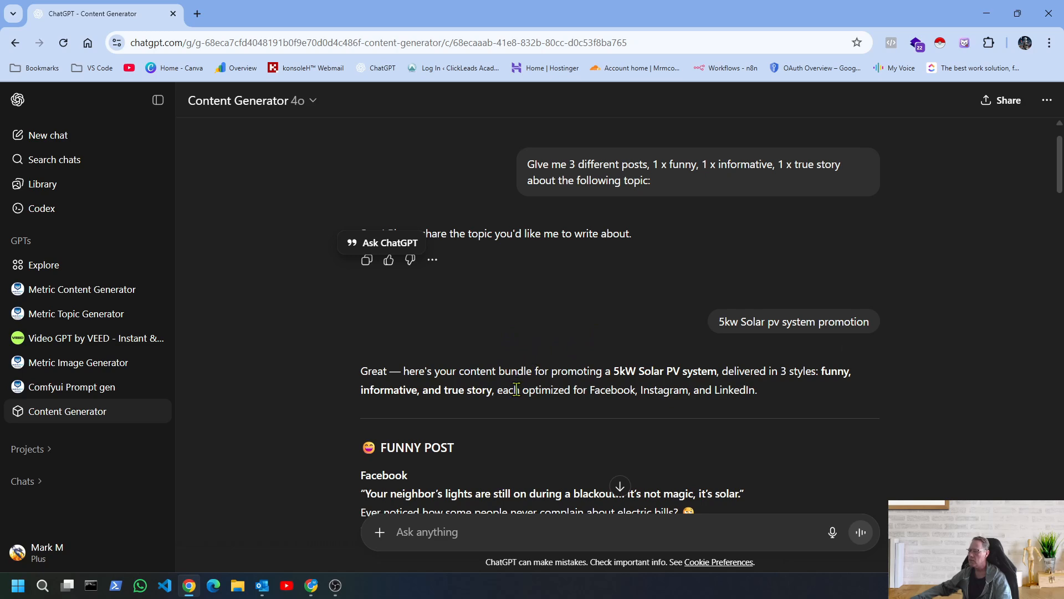
scroll(515, 388, "down", 2)
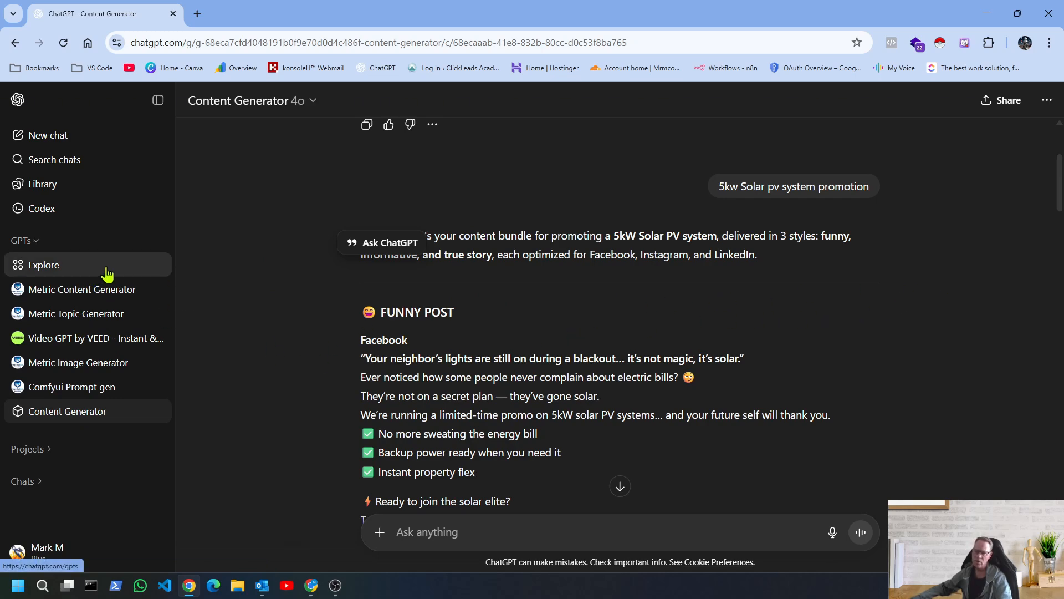
Open the Explore GPTs page and browse its featured and trending GPTs
left_click(65, 273)
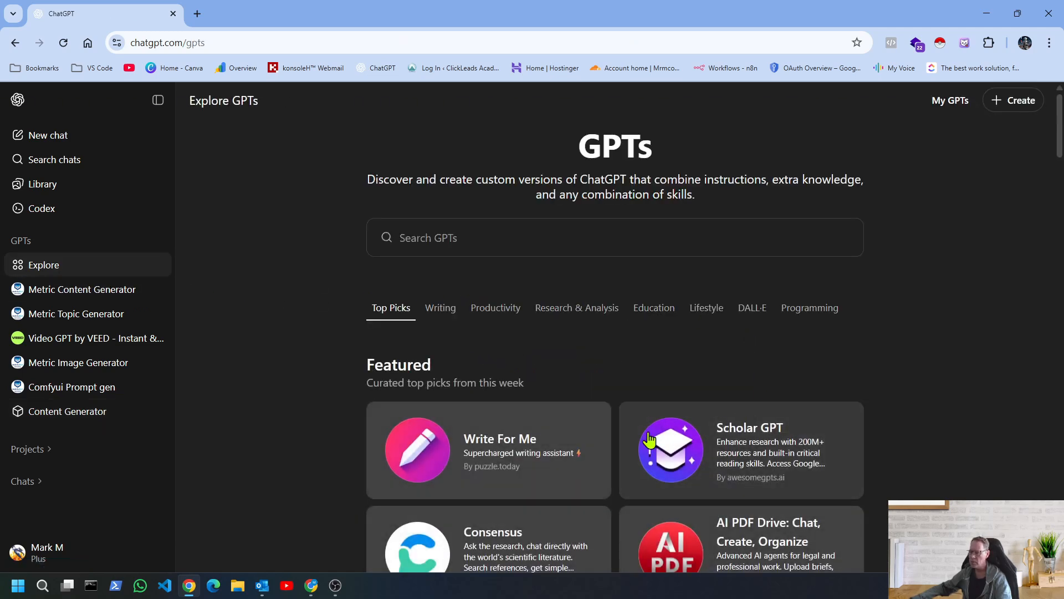
scroll(796, 451, "down", 2)
scroll(798, 453, "down", 4)
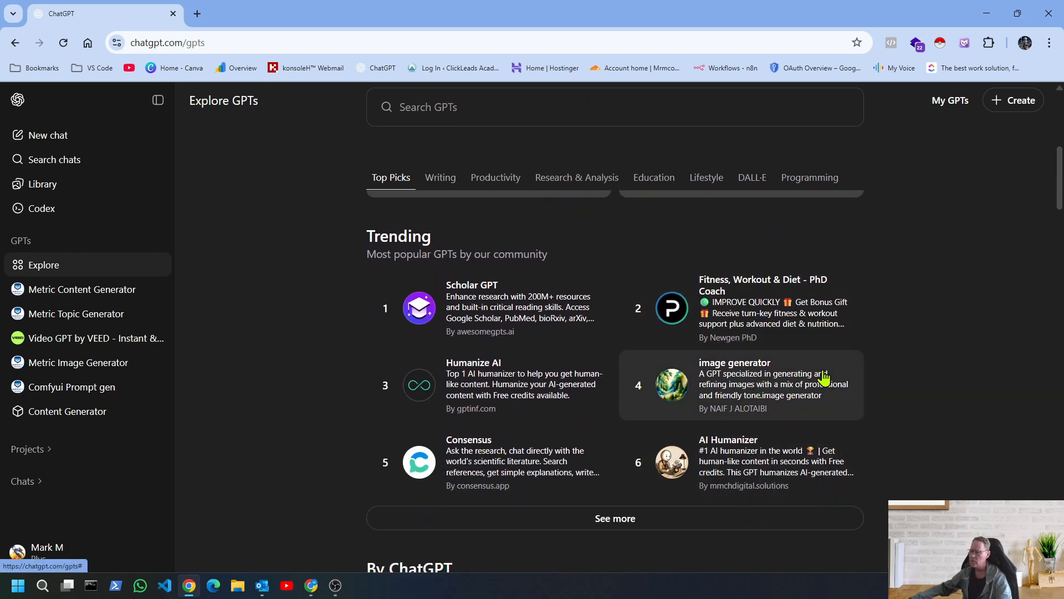
scroll(929, 366, "up", 3)
scroll(929, 367, "up", 5)
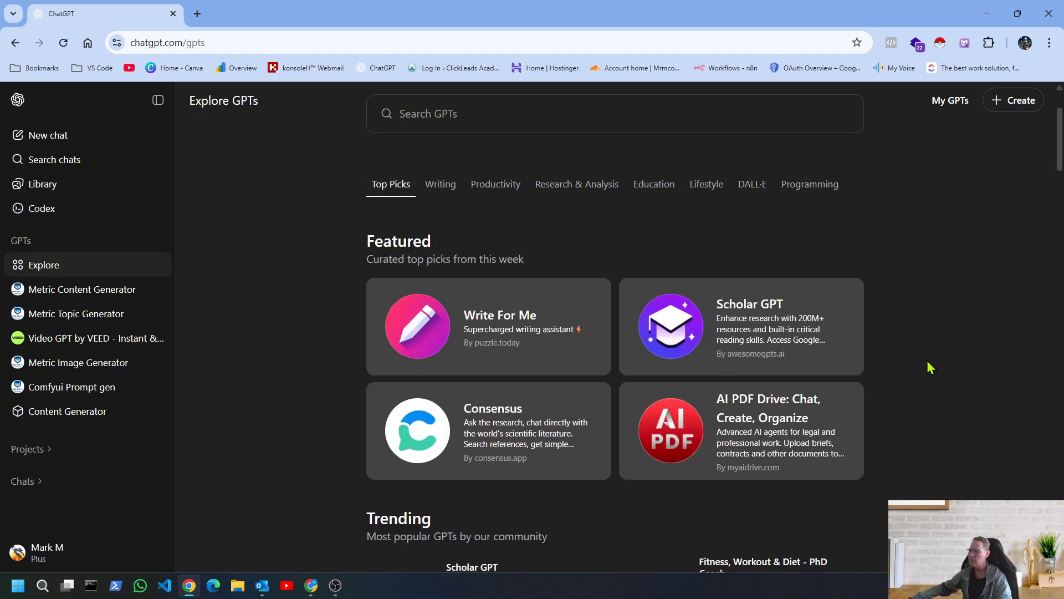